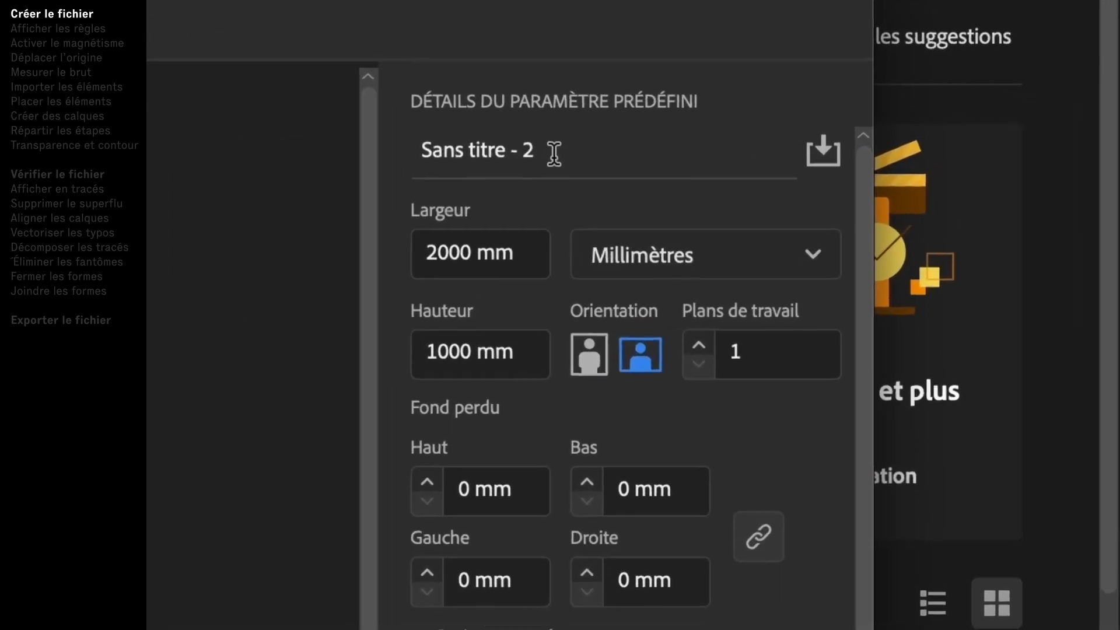
# Name the new document "nom-prenom-matiere-epaisseur-objet-1".
pyautogui.moveTo(894, 161); pyautogui.dragTo(780, 161)
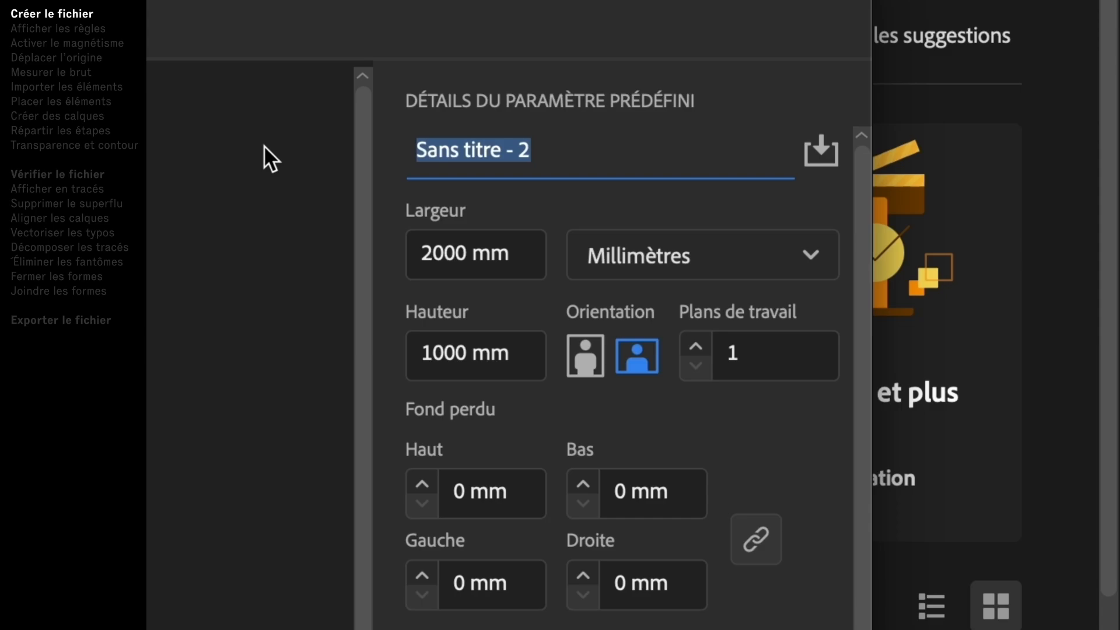
pyautogui.write('nom-')
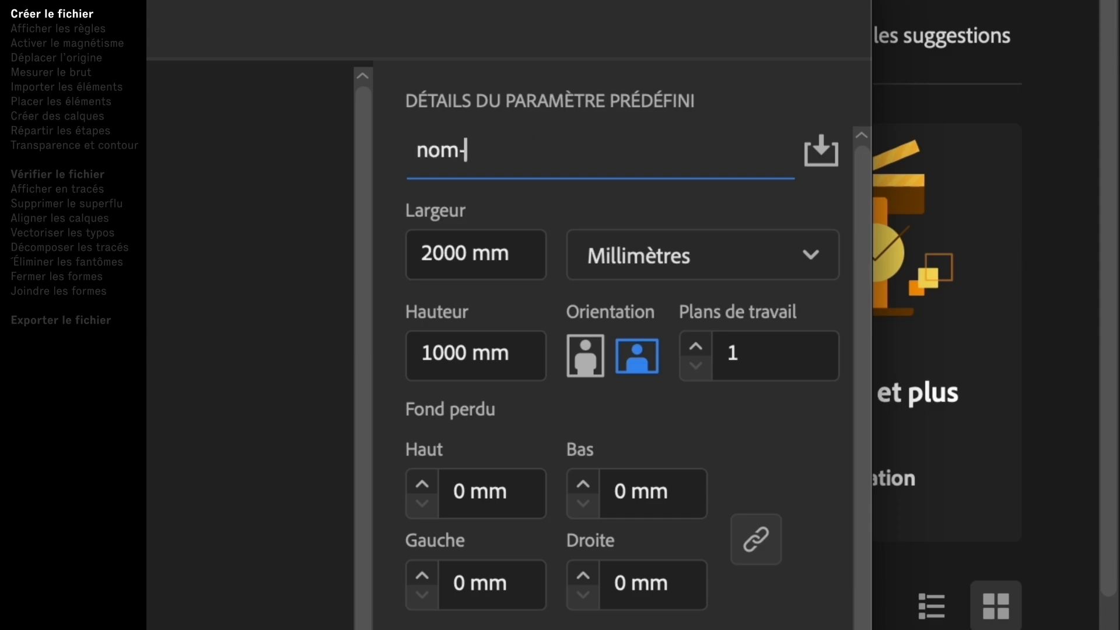
pyautogui.write('prenom-')
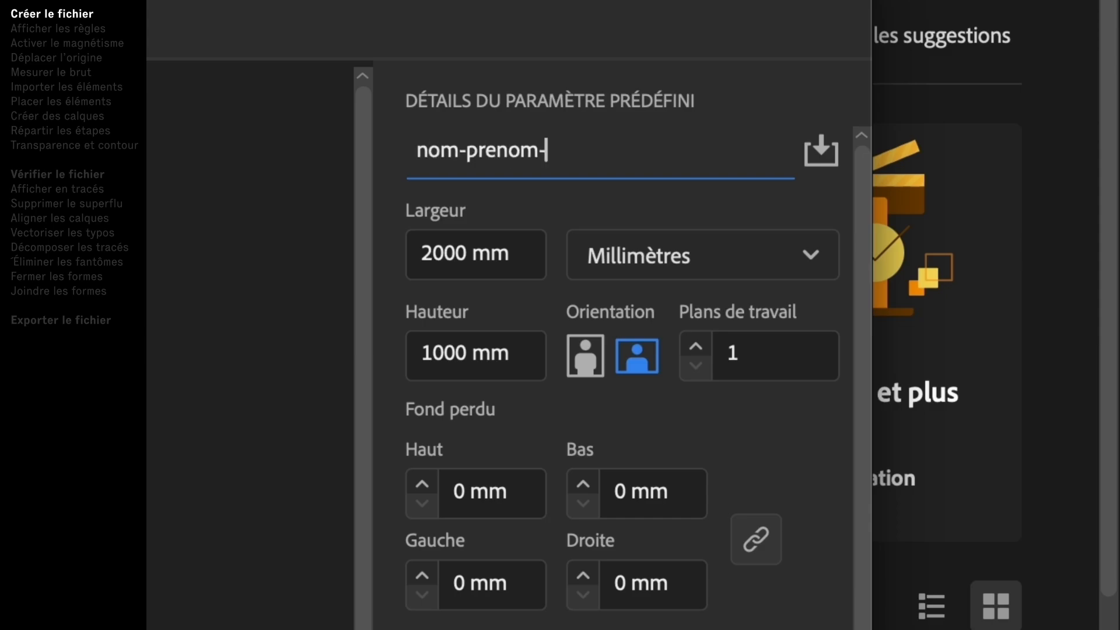
pyautogui.write('matiere')
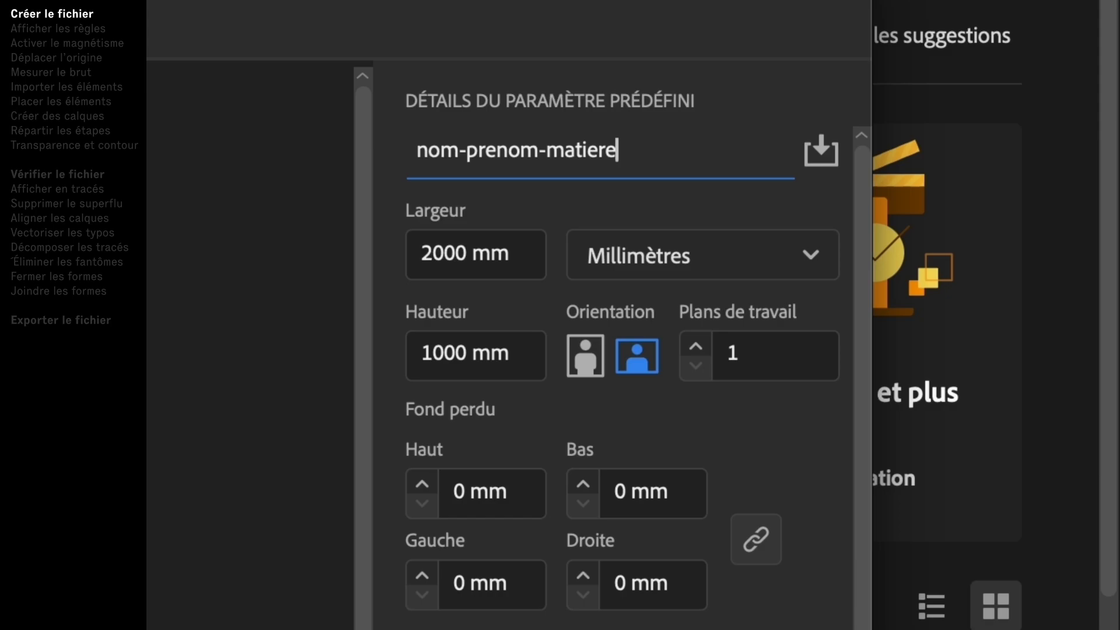
pyautogui.write('-')
pyautogui.write('epaisseu')
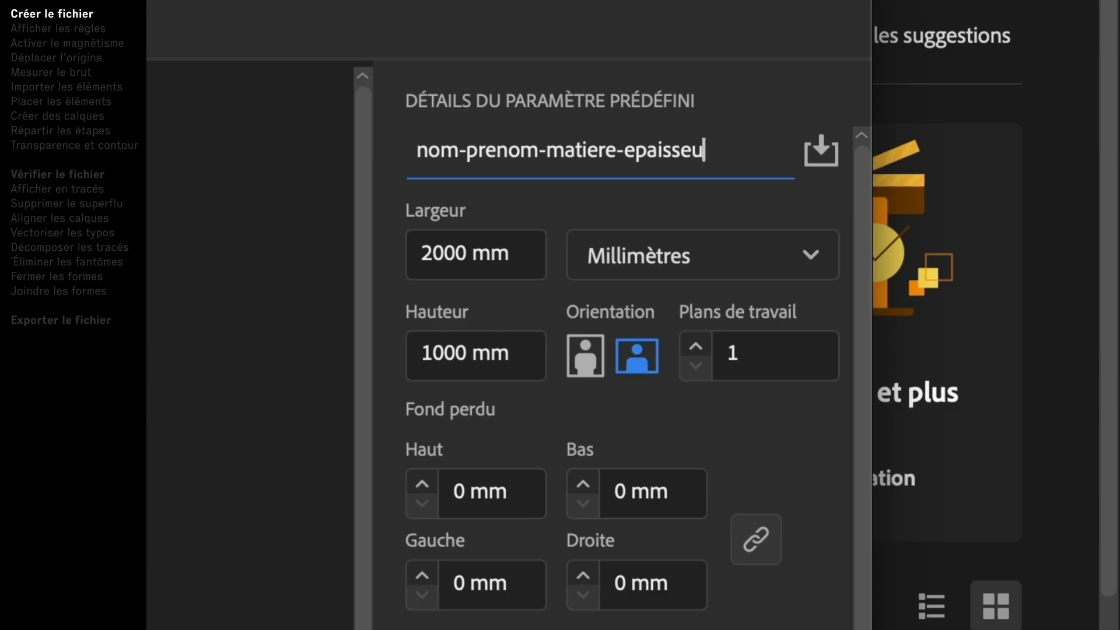
pyautogui.write('r-objet-1')
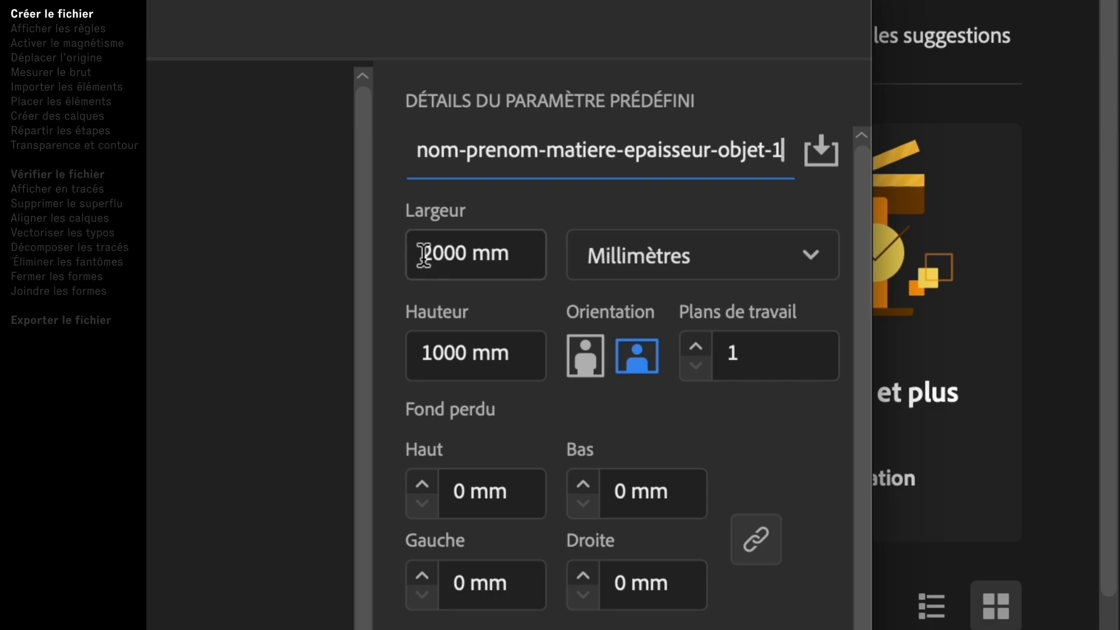
# Set the new document's width to 3050 mm and height to 2050 mm, and create it.
pyautogui.moveTo(468, 253); pyautogui.dragTo(374, 250)
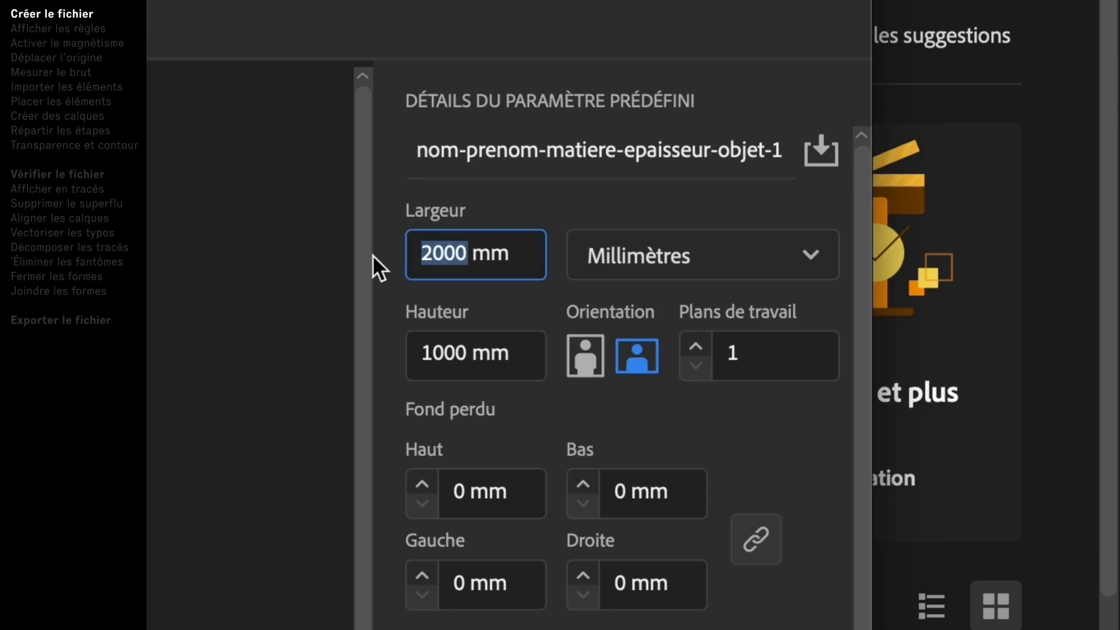
pyautogui.write('3050')
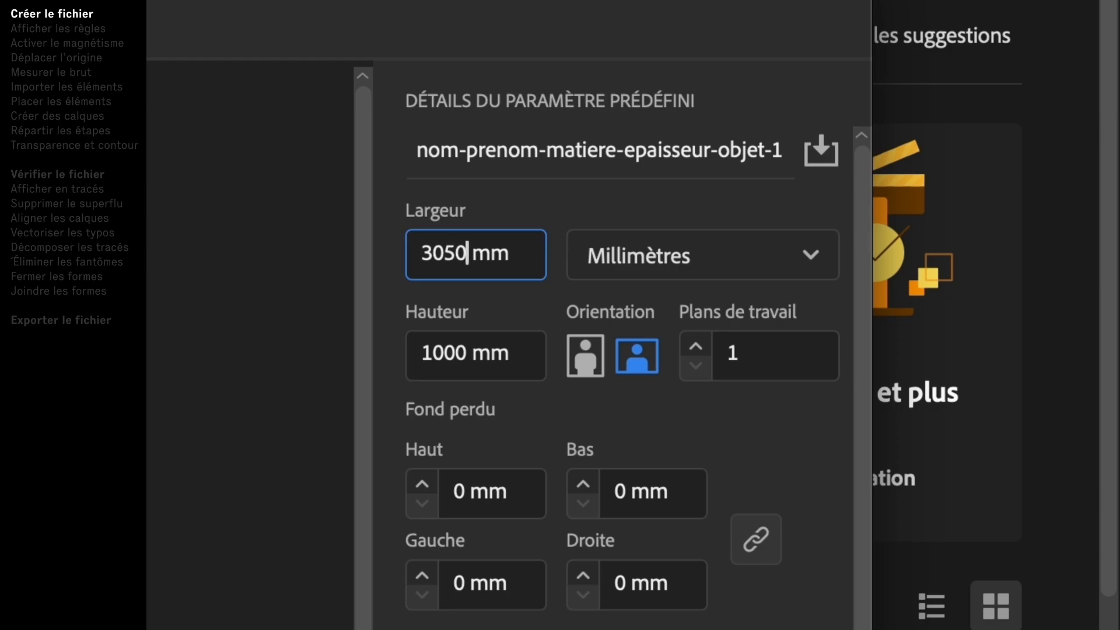
pyautogui.press('Tab')
pyautogui.press('Tab')
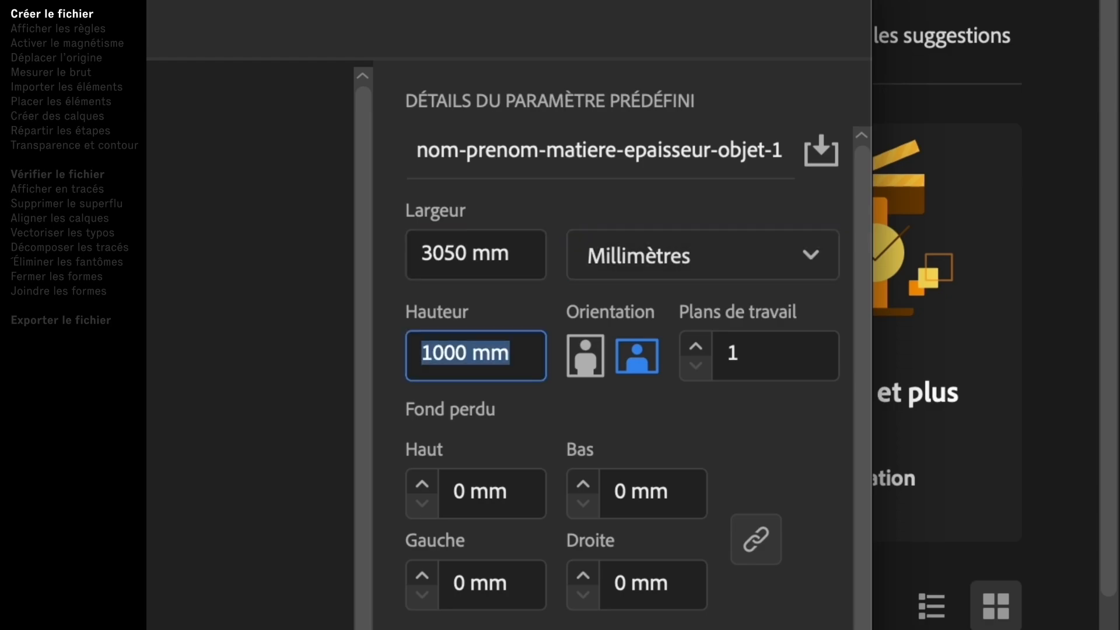
pyautogui.write('2050')
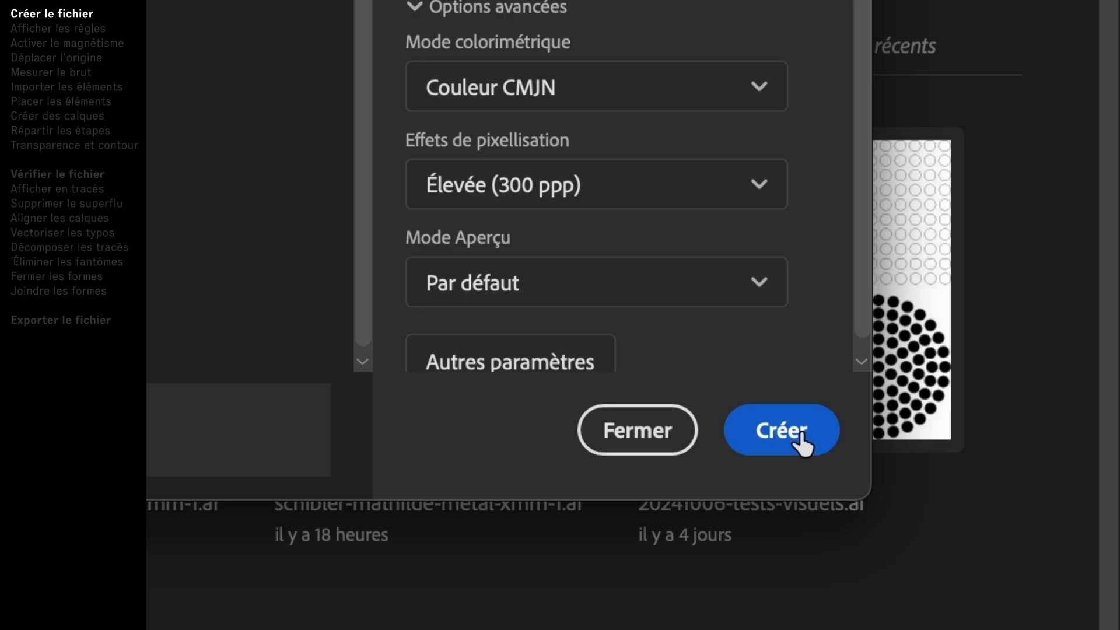
pyautogui.click(801, 435)
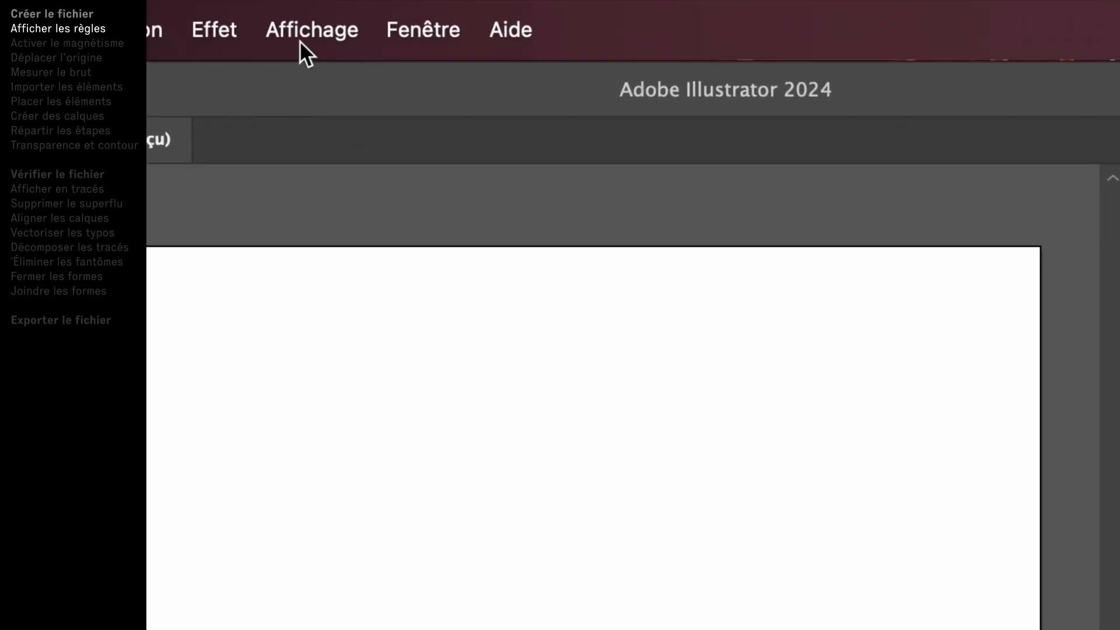
# Show the rulers around the empty artboard.
pyautogui.click(463, 16)
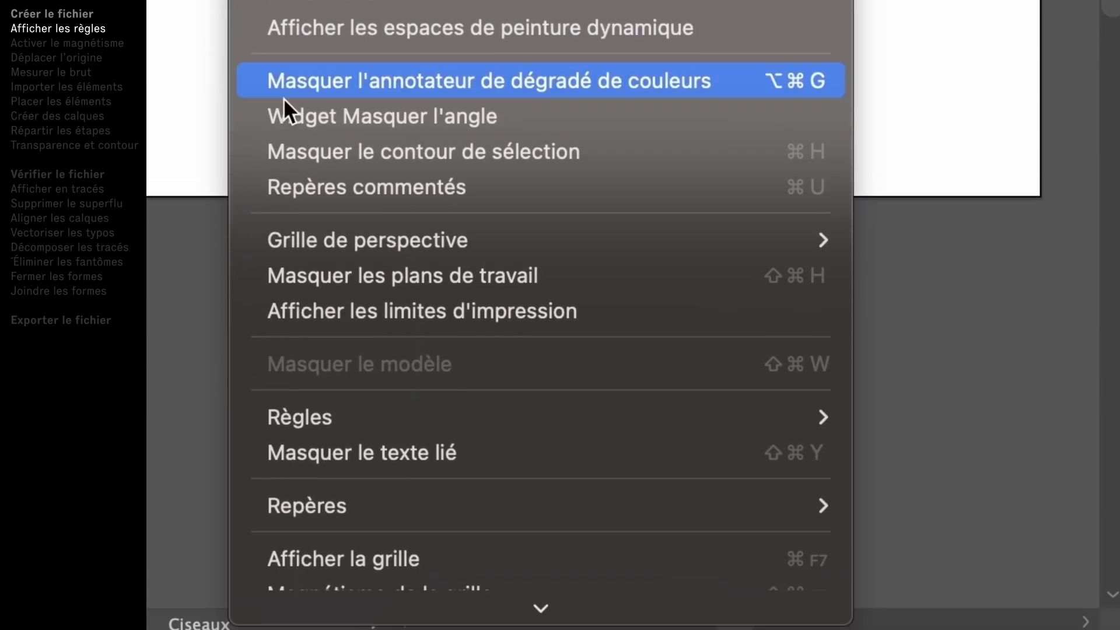
pyautogui.moveTo(292, 426)
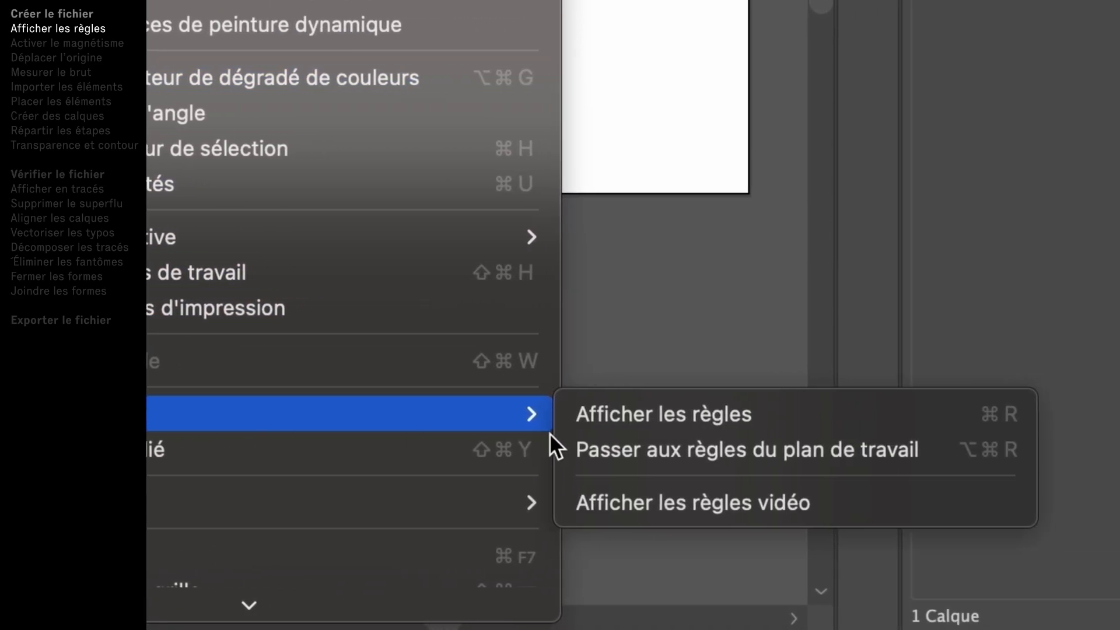
pyautogui.click(640, 414)
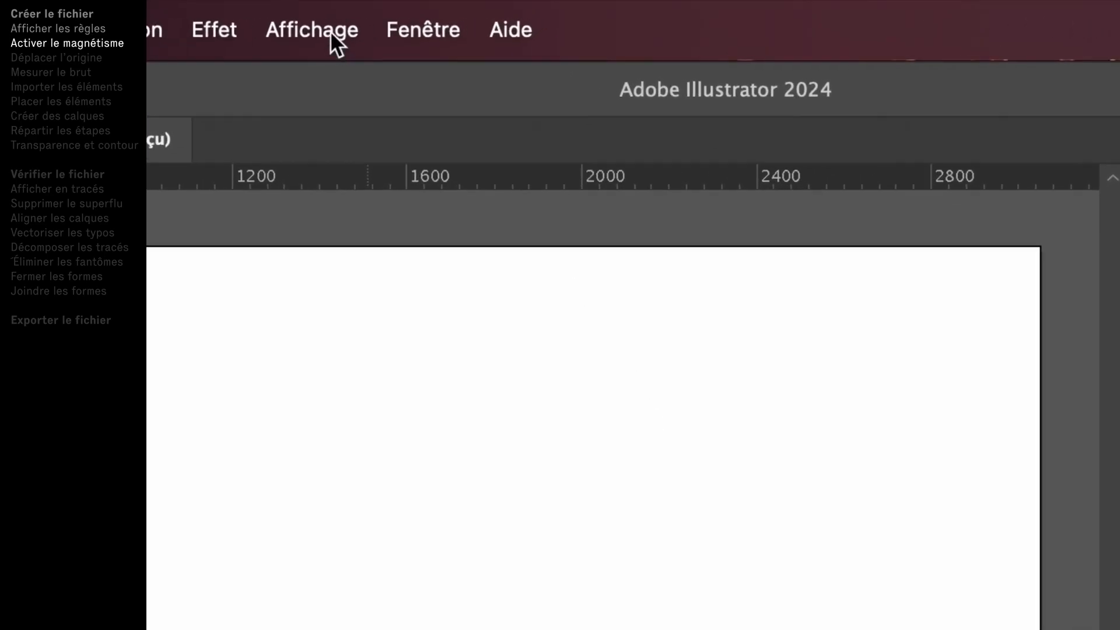
# Turn on snapping to the grid (Magnétisme de la grille) for the document.
pyautogui.click(476, 17)
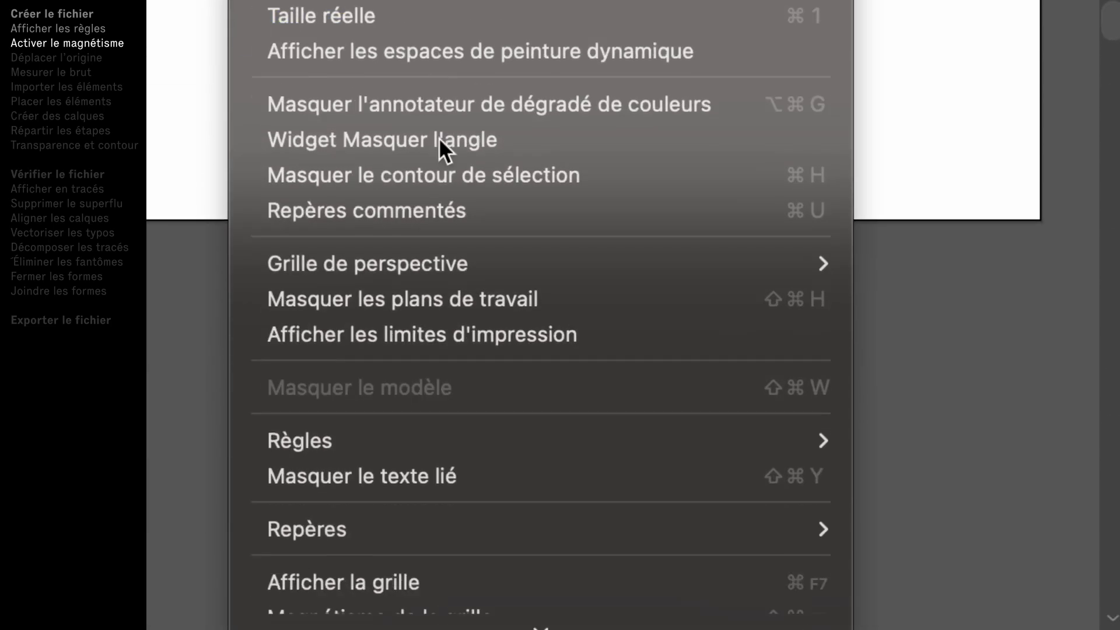
pyautogui.scroll(-5, 443, 267)
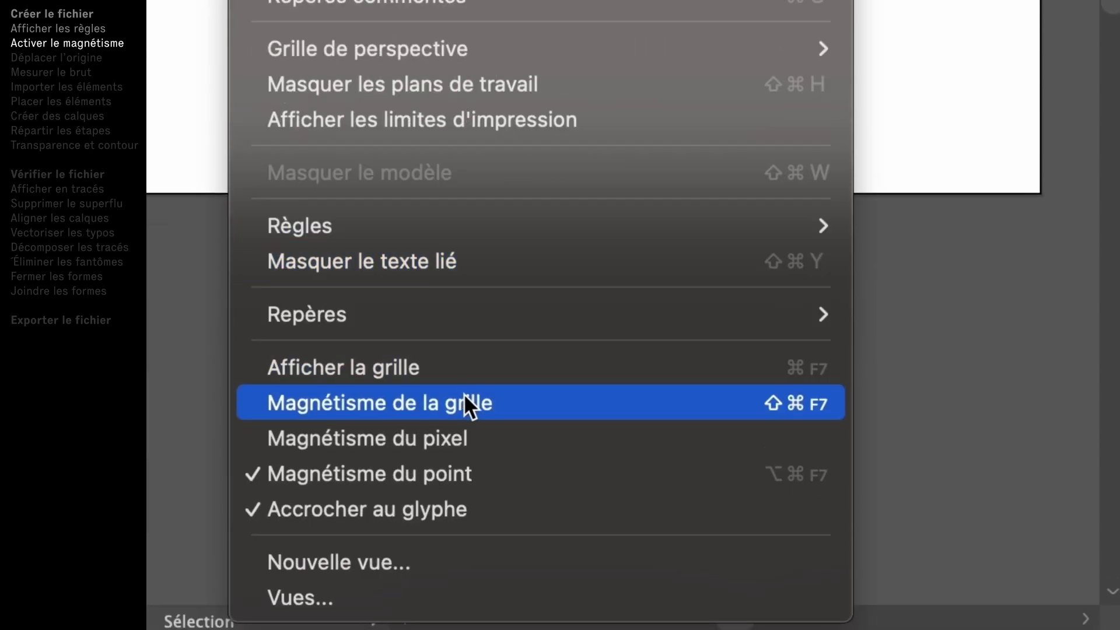
pyautogui.click(464, 396)
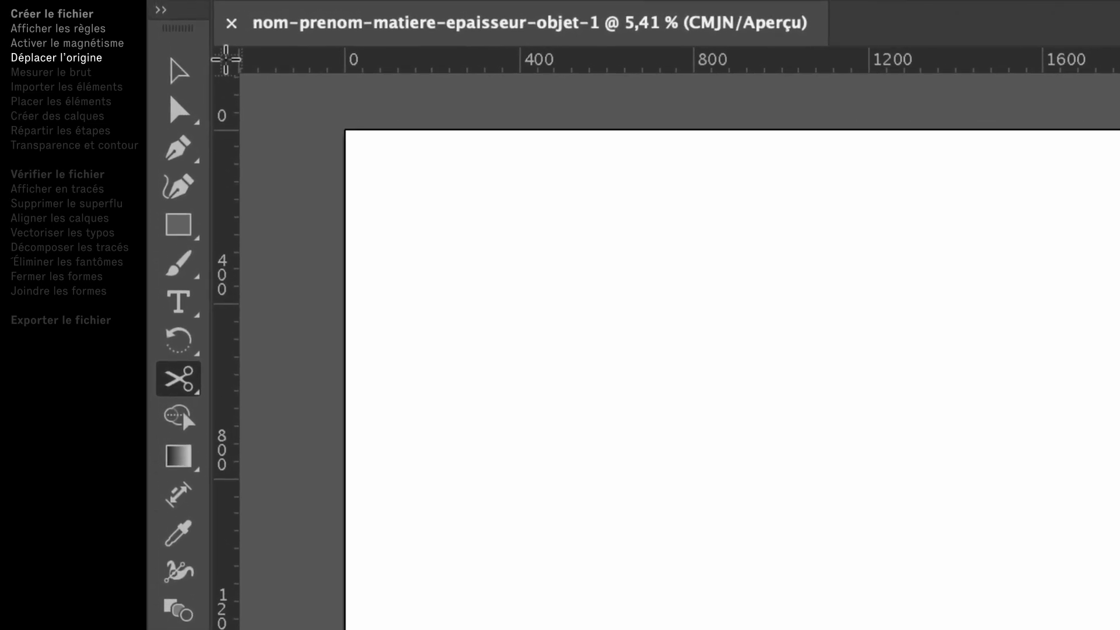
# Move the ruler origin to the artboard's lower-left corner.
pyautogui.moveTo(226, 59); pyautogui.dragTo(346, 554)
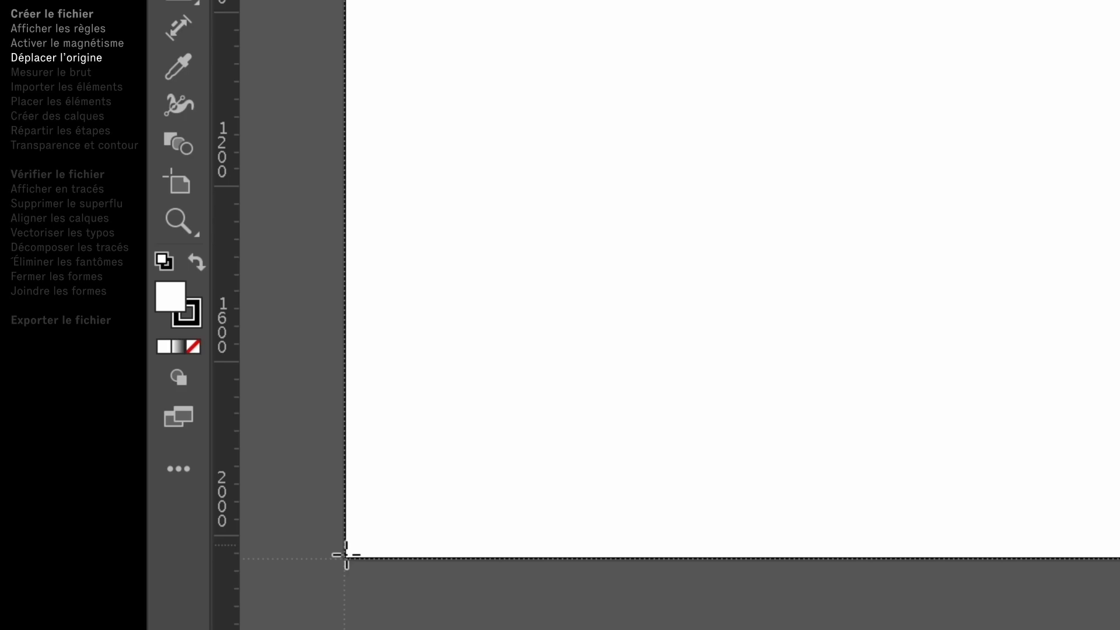
pyautogui.moveTo(346, 555); pyautogui.dragTo(346, 556)
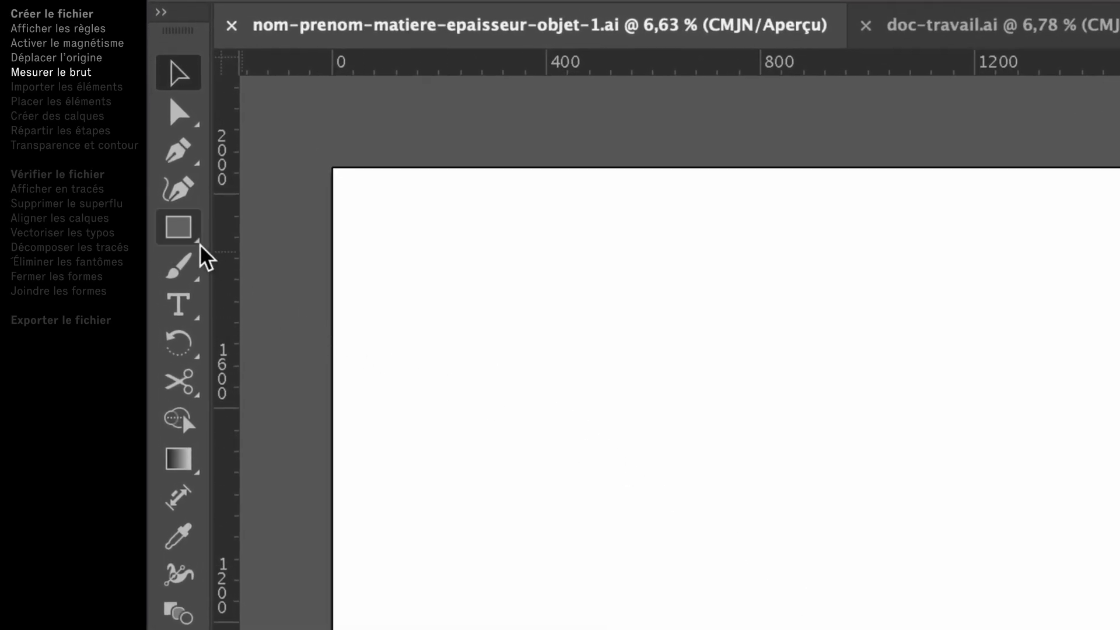
# Create a rectangle 1900 mm wide and 1200 mm high on the artboard to represent the raw stock.
pyautogui.click(161, 140)
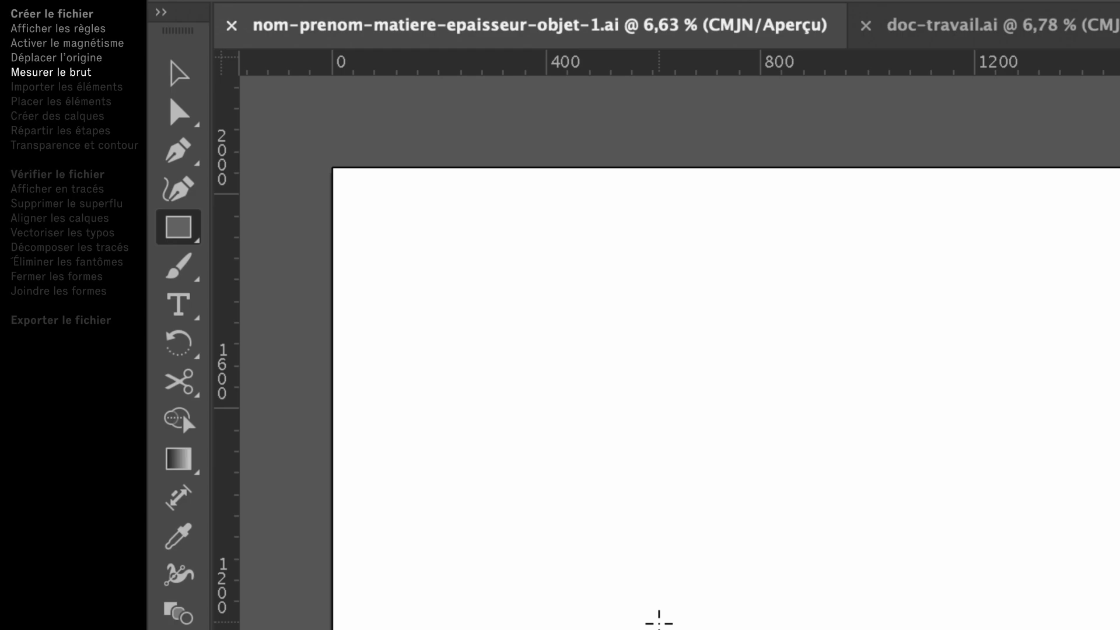
pyautogui.click(659, 623)
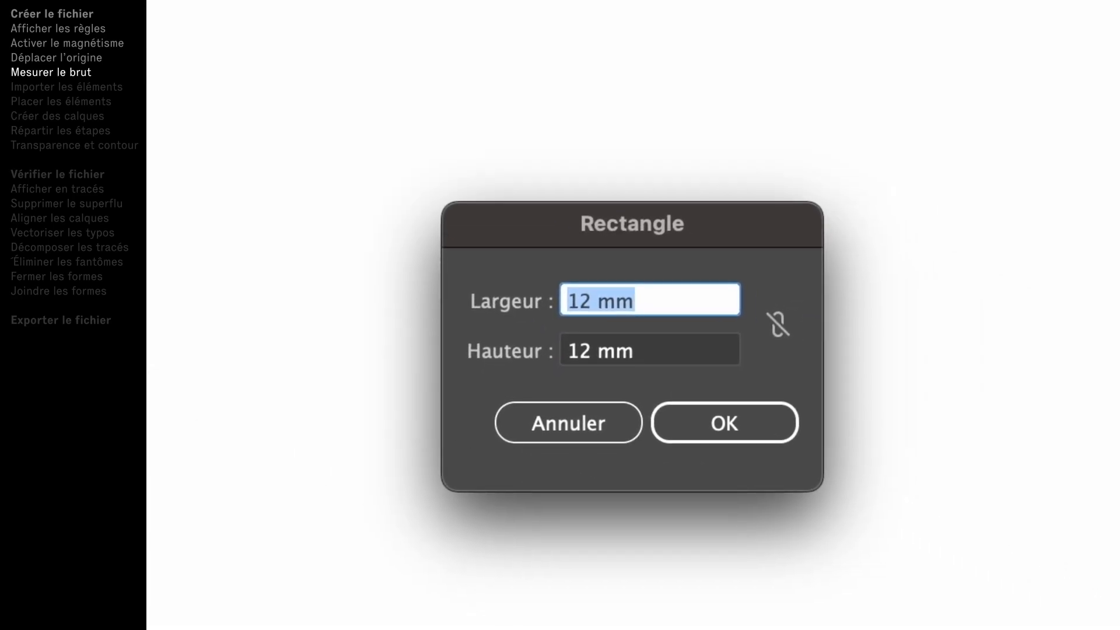
pyautogui.write('1900')
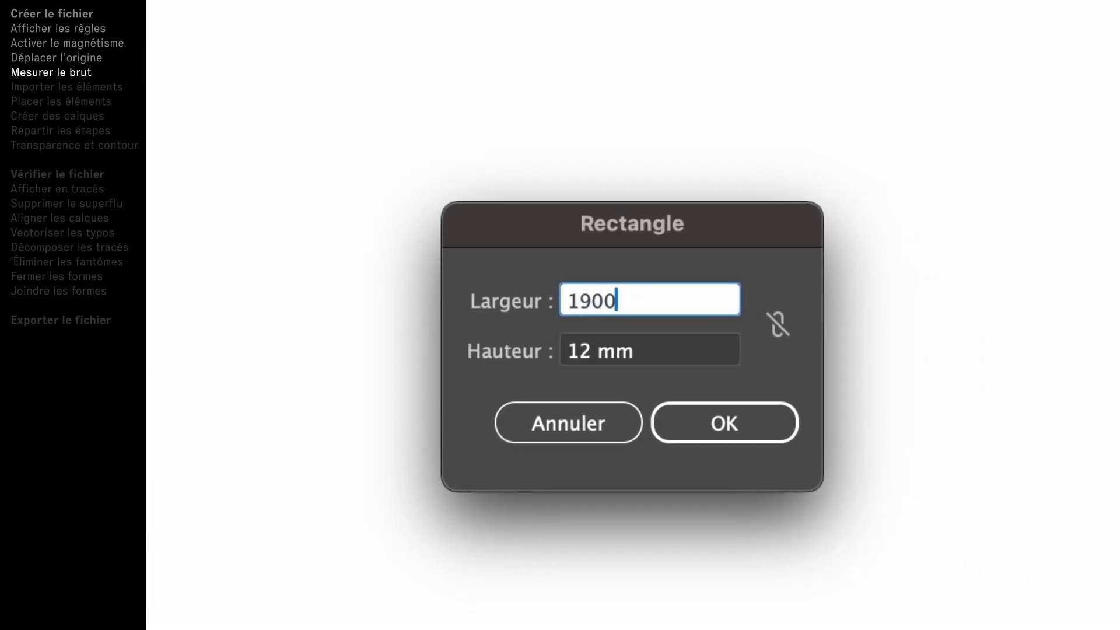
pyautogui.press('Tab')
pyautogui.write('1200')
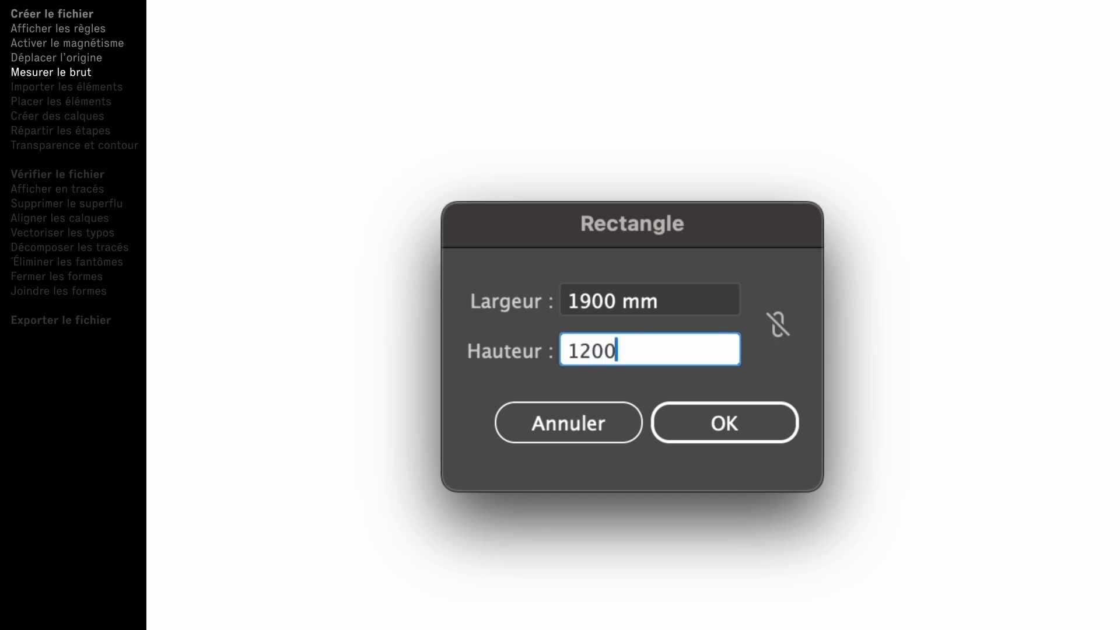
pyautogui.press('Return')
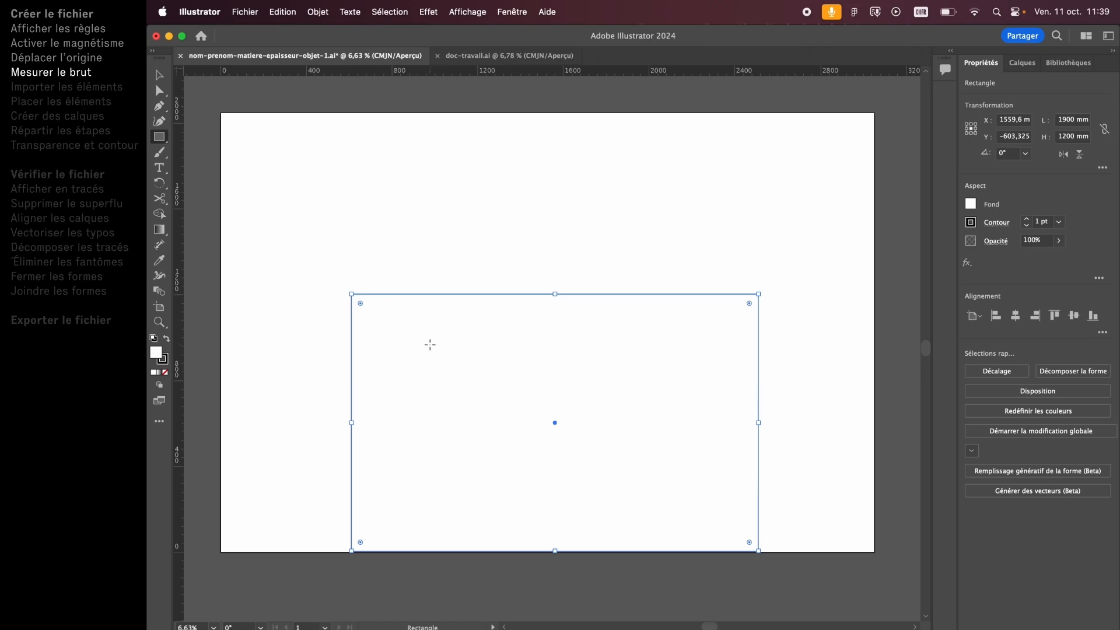
# Move the stock rectangle so it sits exactly in the artboard's lower-left corner, and deselect it.
pyautogui.press('v')
pyautogui.moveTo(482, 379); pyautogui.dragTo(352, 383)
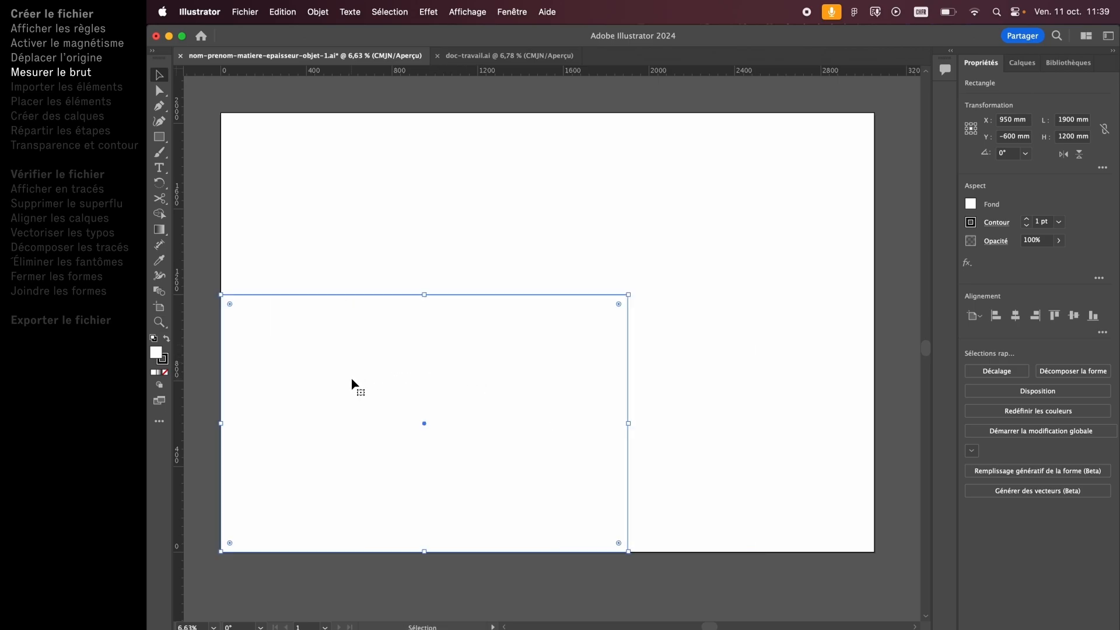
pyautogui.click(407, 273)
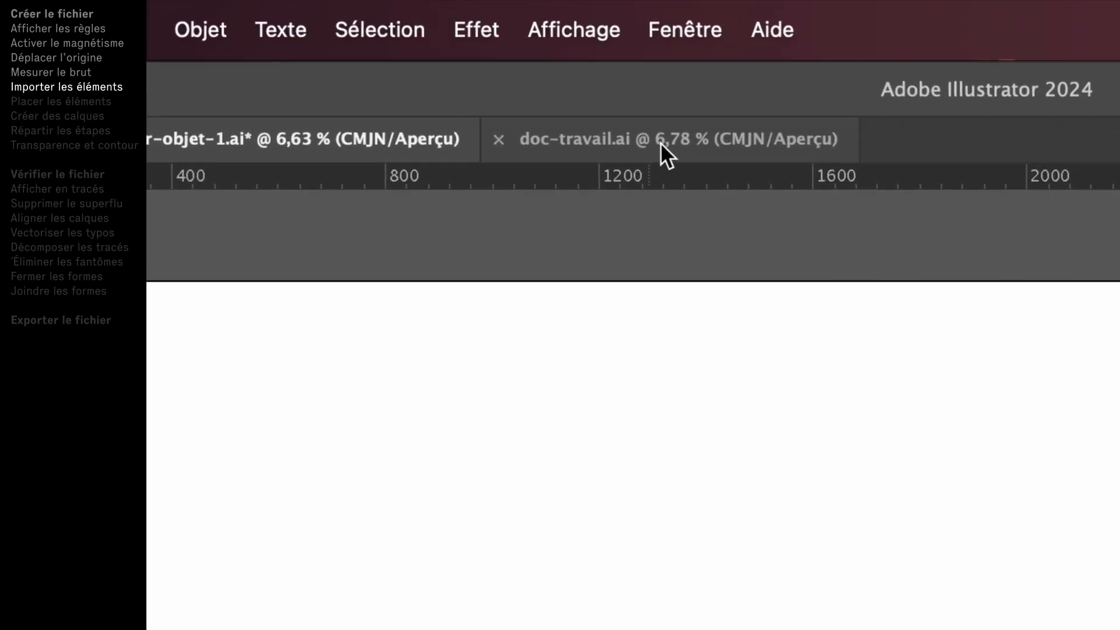
# Copy all the shapes from doc-travail.ai and paste them into nom-prenom-matiere-epaisseur-objet-1.ai.
pyautogui.click(661, 142)
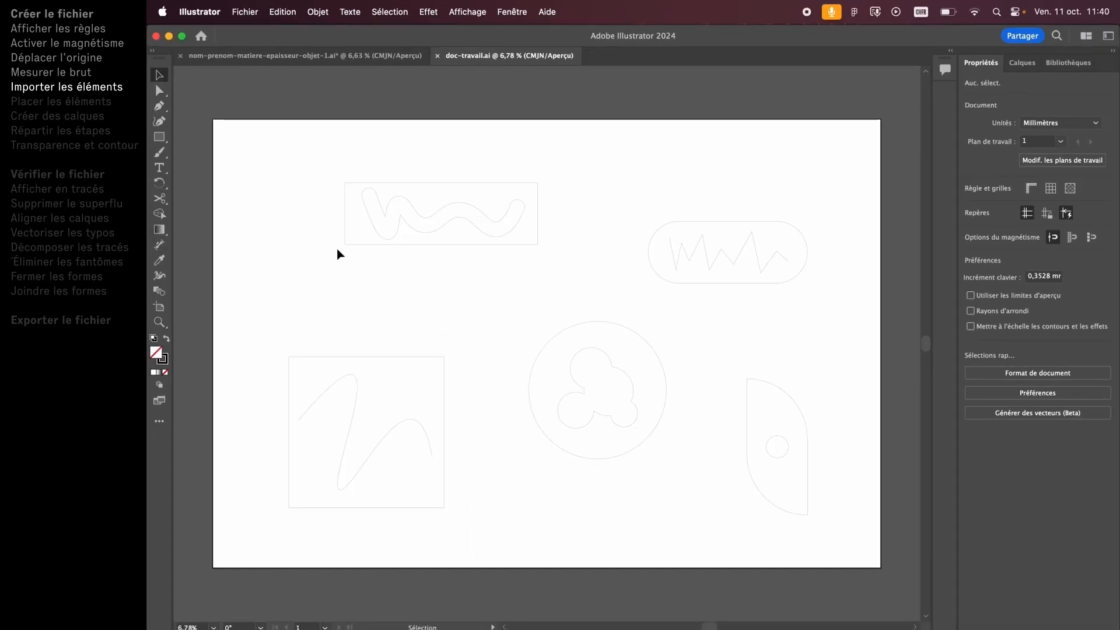
pyautogui.press('super+a')
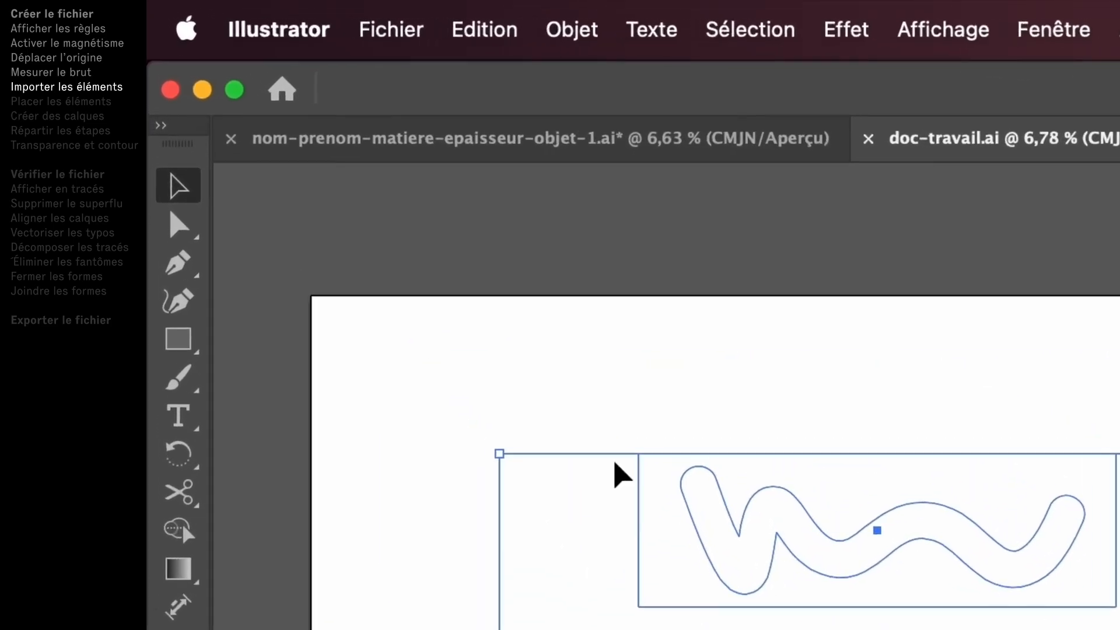
pyautogui.click(464, 140)
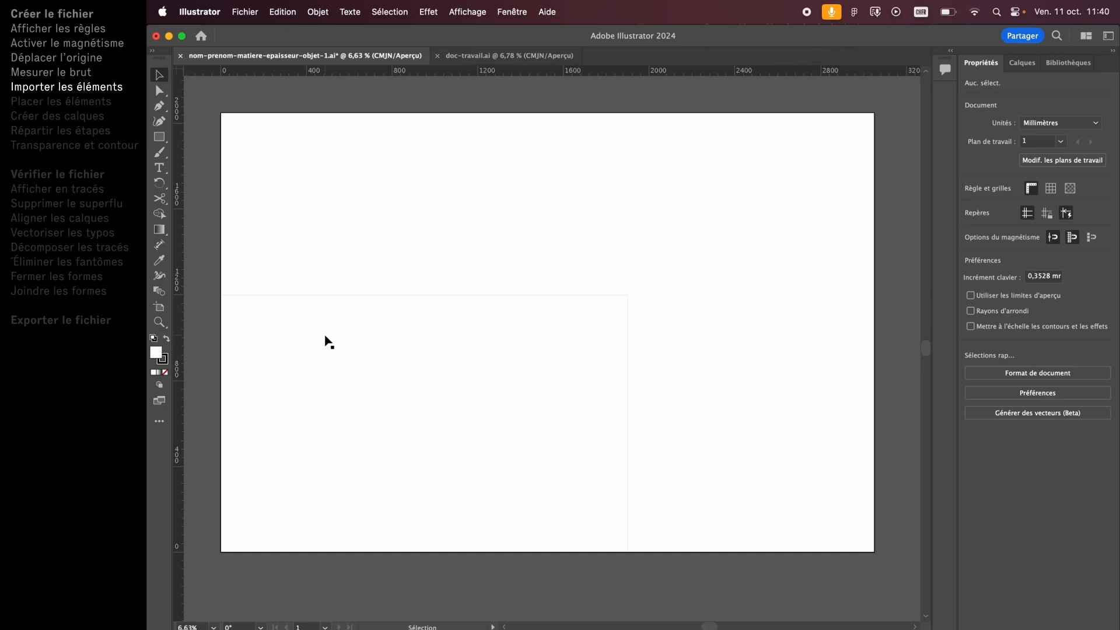
pyautogui.press('super+v')
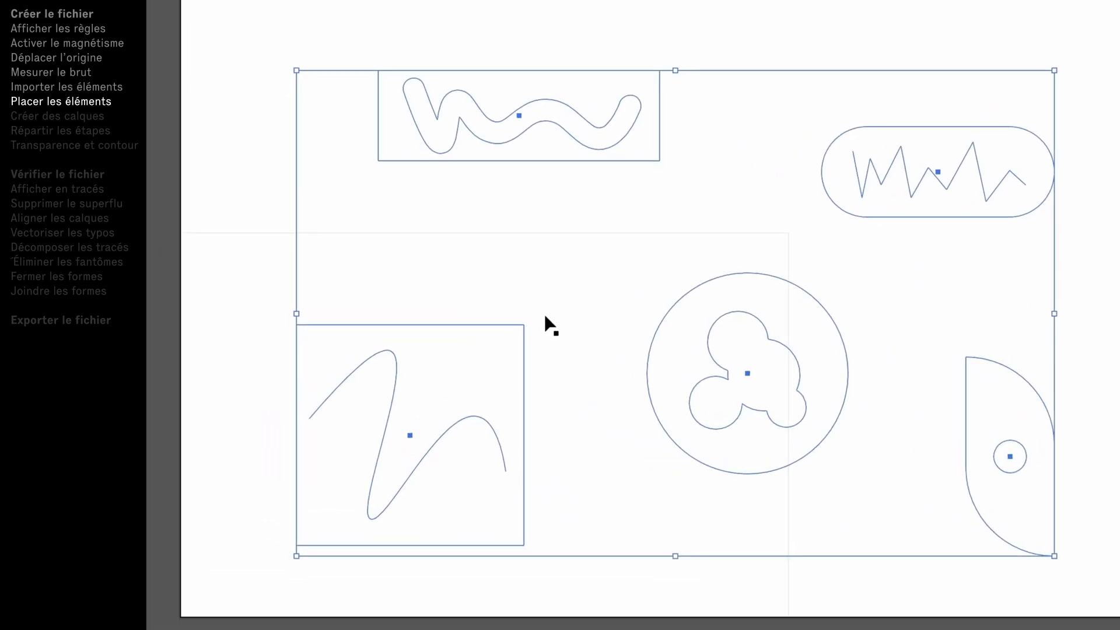
# Move the square with its inner curve into the lower-left corner of the stock rectangle, leaving a small margin.
pyautogui.doubleClick(464, 354)
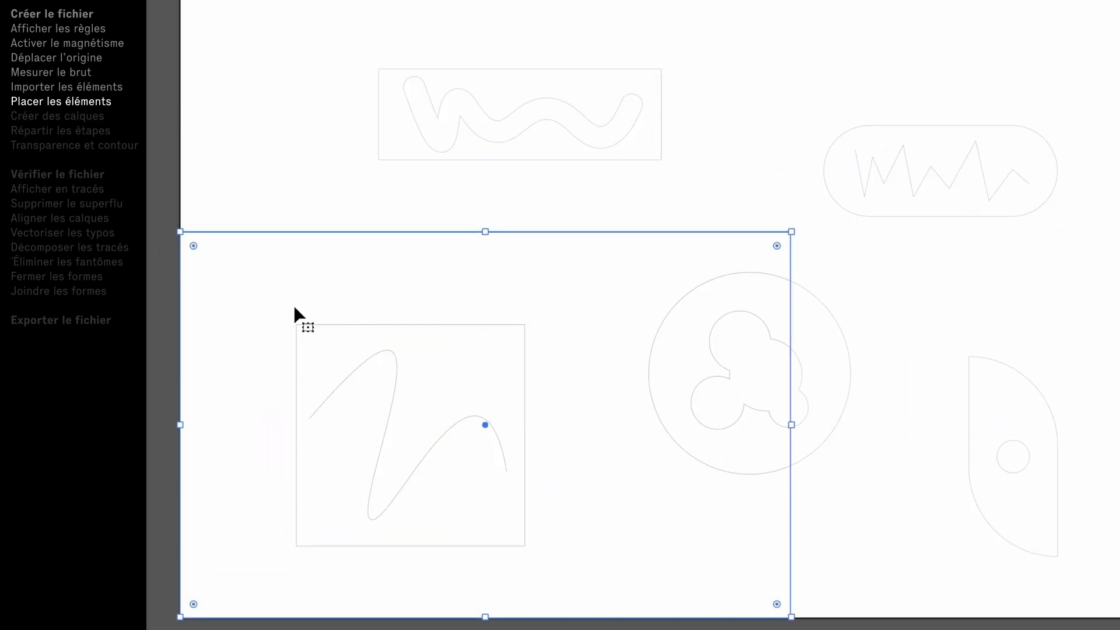
pyautogui.click(360, 373)
pyautogui.click(395, 325)
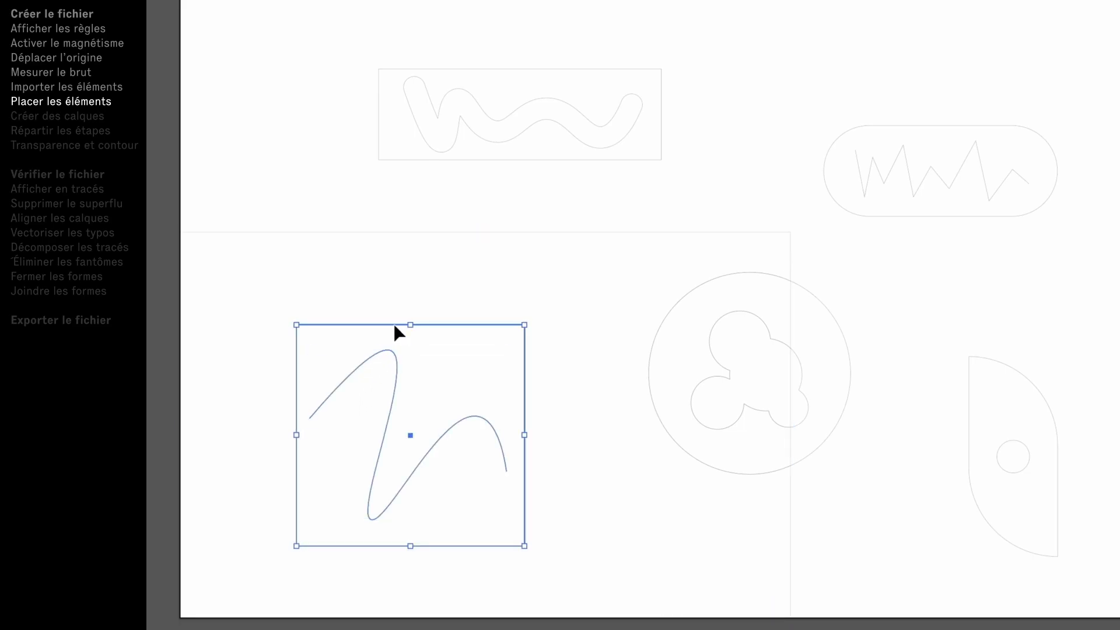
pyautogui.moveTo(387, 323); pyautogui.dragTo(284, 378)
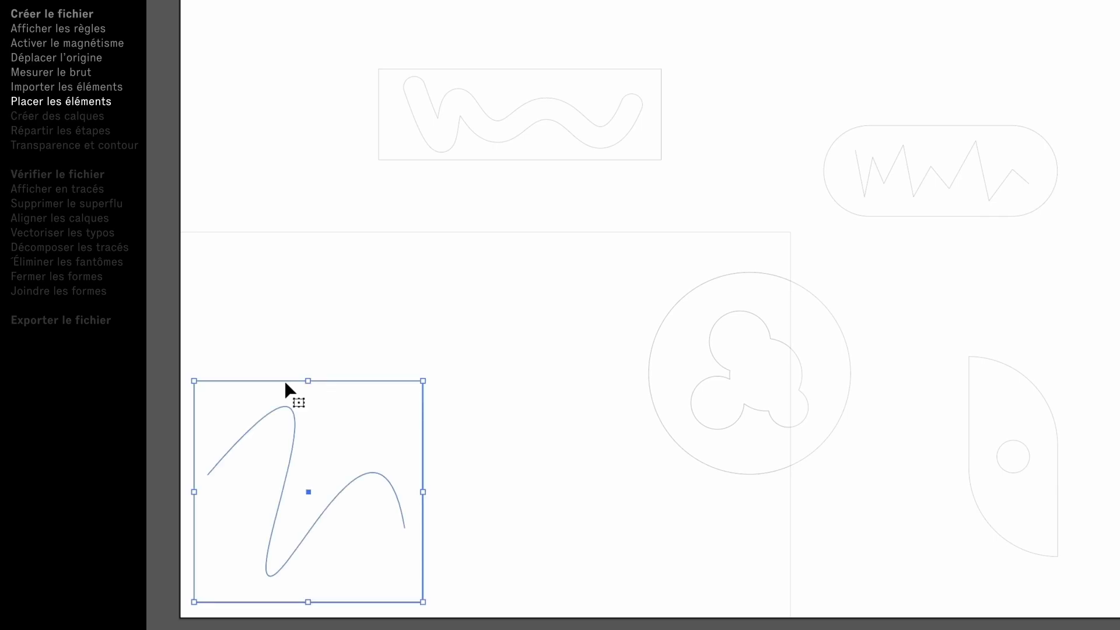
# Place the circle with its cloud motif beside the square, and the leaf shape with its hole beside the circle, inside the stock rectangle.
pyautogui.click(711, 357)
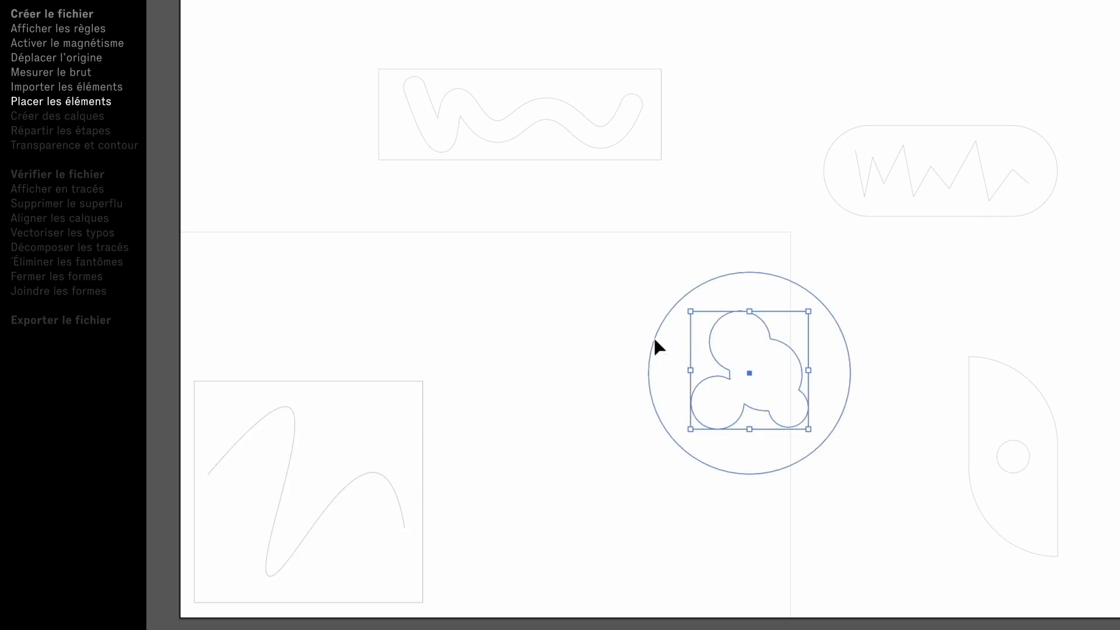
pyautogui.click(1000, 455)
pyautogui.moveTo(970, 425); pyautogui.dragTo(670, 440)
# Move the rounded pill shape with its zigzag line into the stock rectangle, above the circle and the leaf shape.
pyautogui.click(883, 178)
pyautogui.click(898, 219)
pyautogui.moveTo(905, 222); pyautogui.dragTo(595, 358)
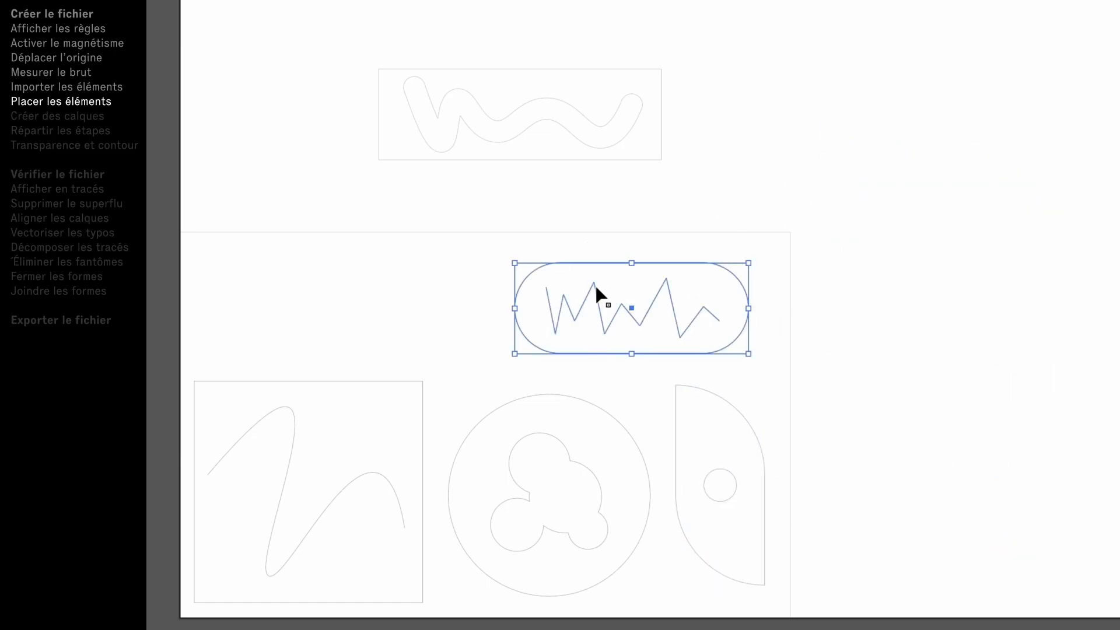
# Move the rectangle with its wavy shape into the stock rectangle, above the square and beside the rounded pill shape.
pyautogui.click(595, 155)
pyautogui.click(595, 155)
pyautogui.moveTo(595, 155)
pyautogui.mouseDown()
pyautogui.moveTo(408, 333)
pyautogui.moveTo(417, 331)
pyautogui.mouseUp()
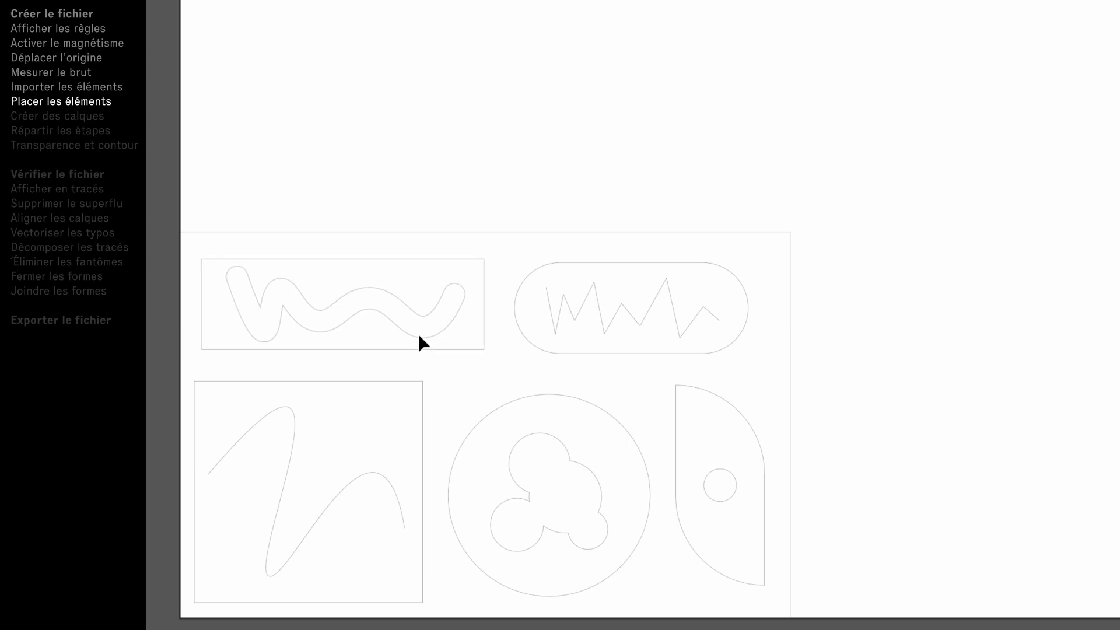
pyautogui.click(519, 200)
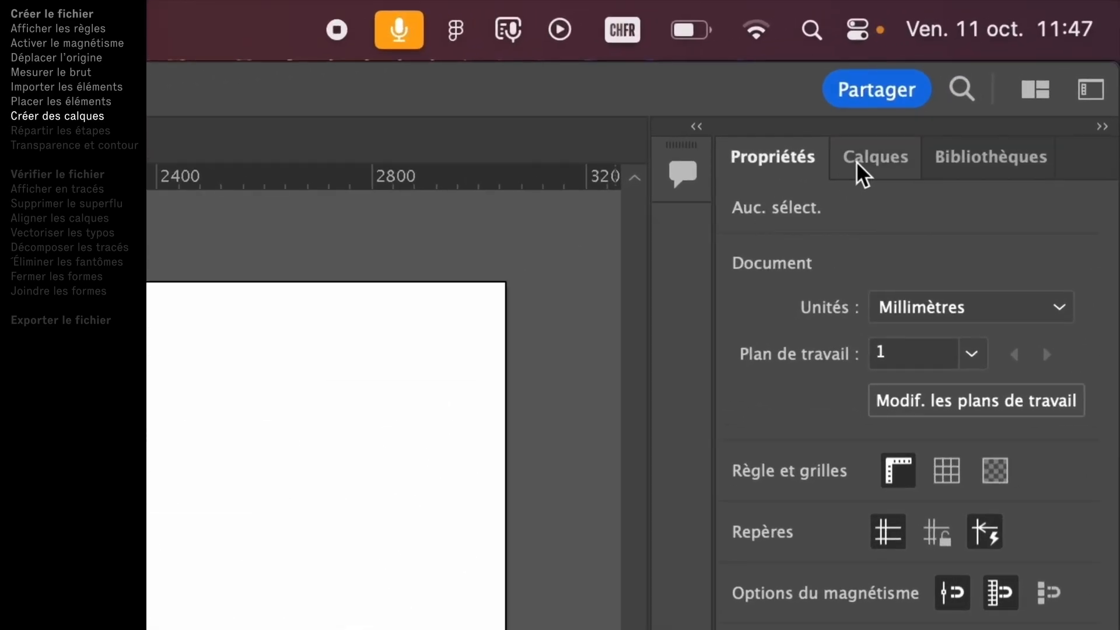
# Display the document's layers and rename the existing layer "1. Brut".
pyautogui.click(1020, 63)
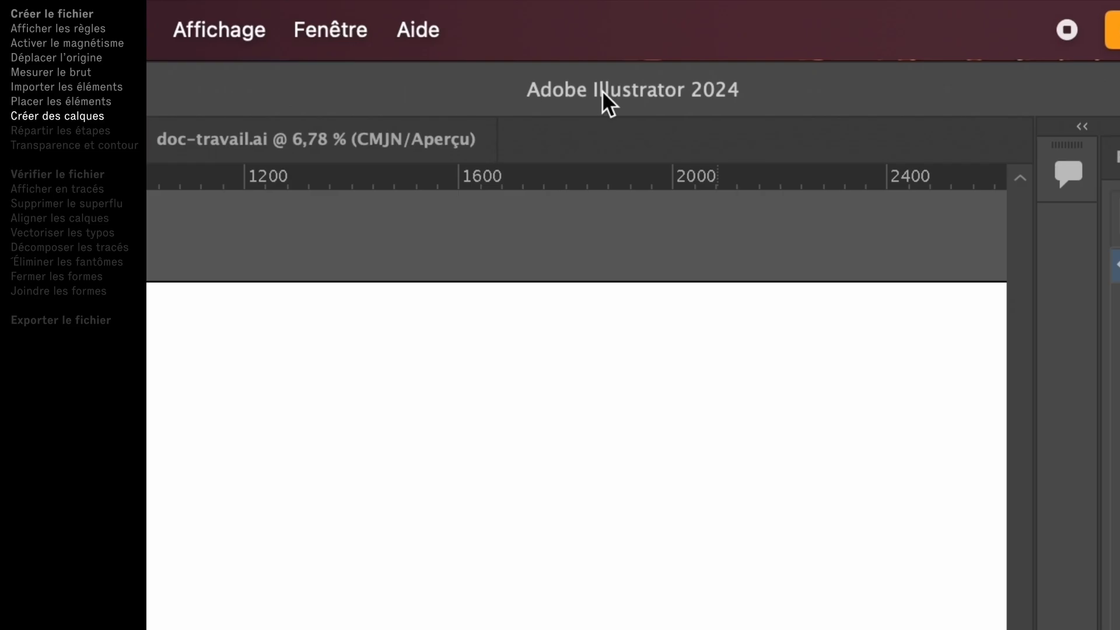
pyautogui.click(361, 31)
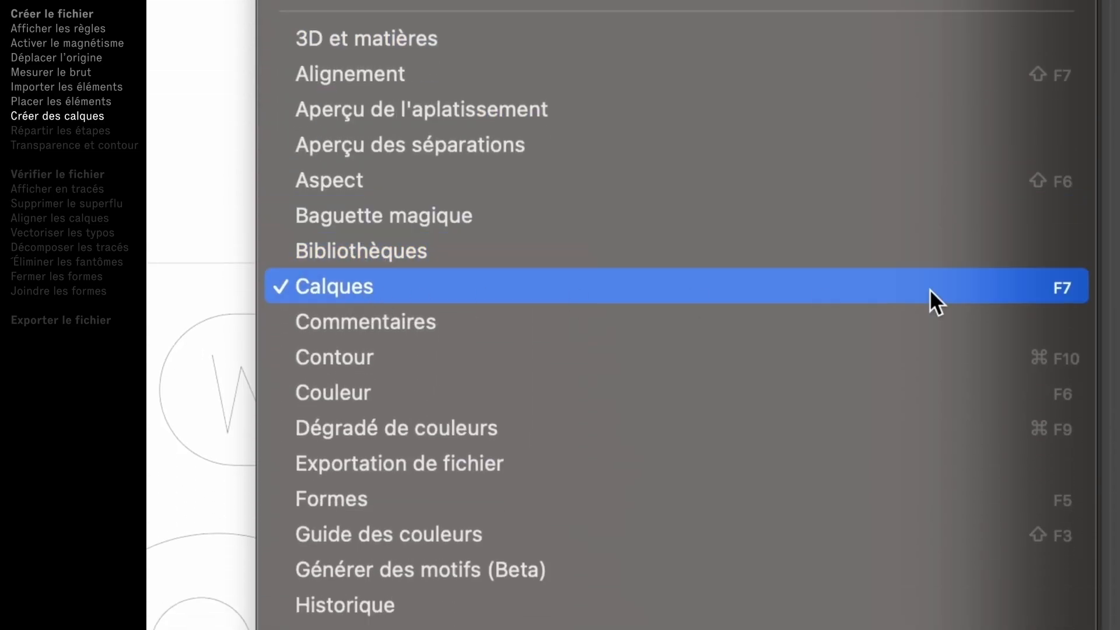
pyautogui.click(817, 289)
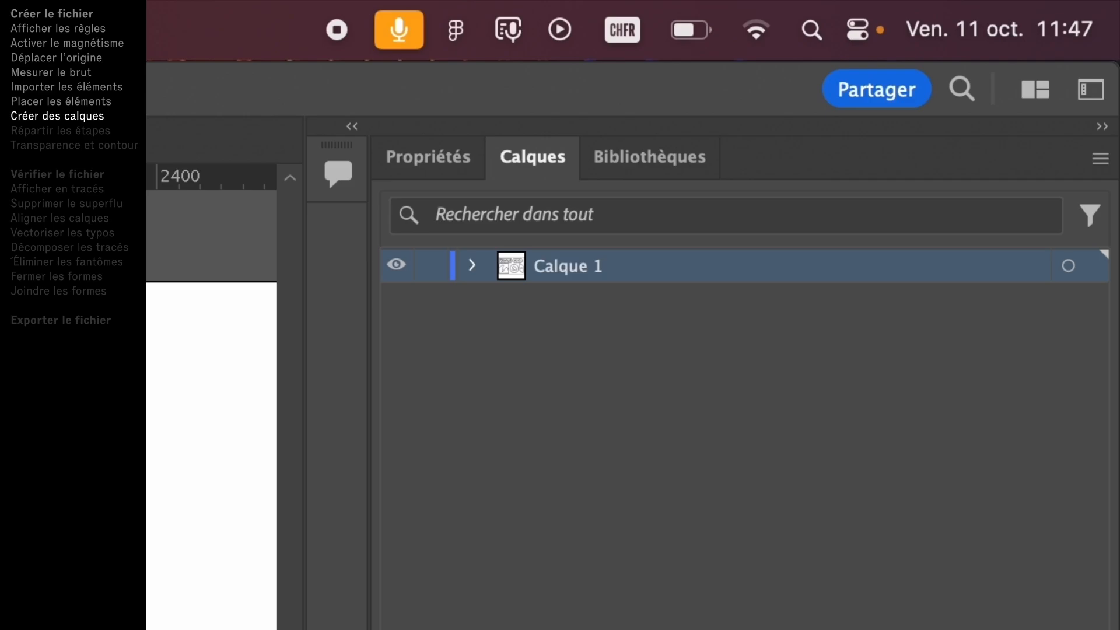
pyautogui.doubleClick(555, 266)
pyautogui.write('1. B')
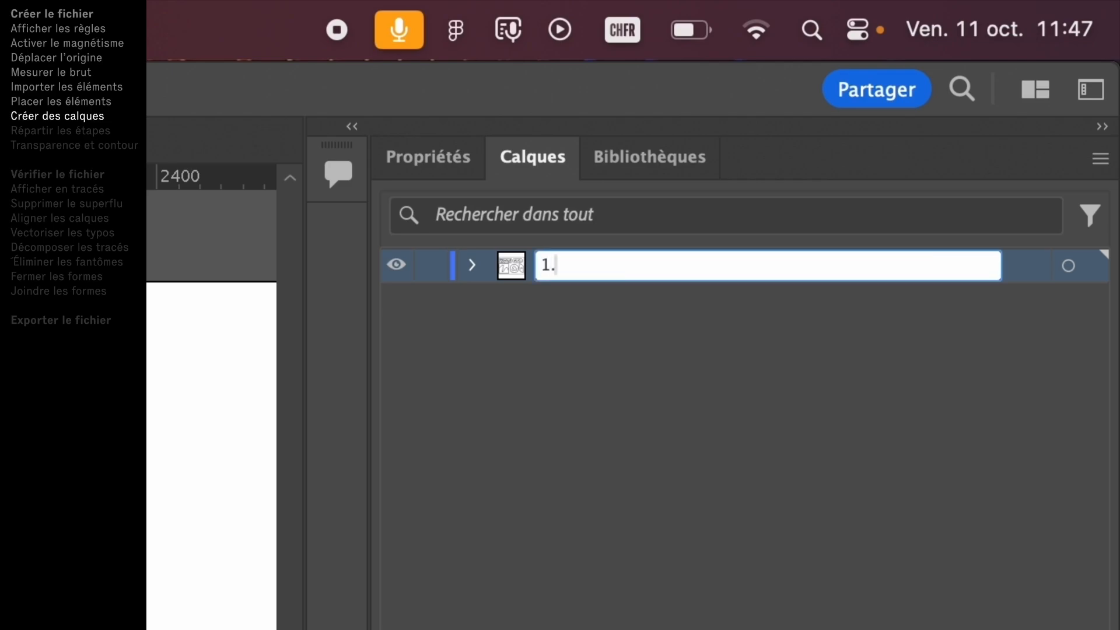
pyautogui.write('rut')
pyautogui.press('Return')
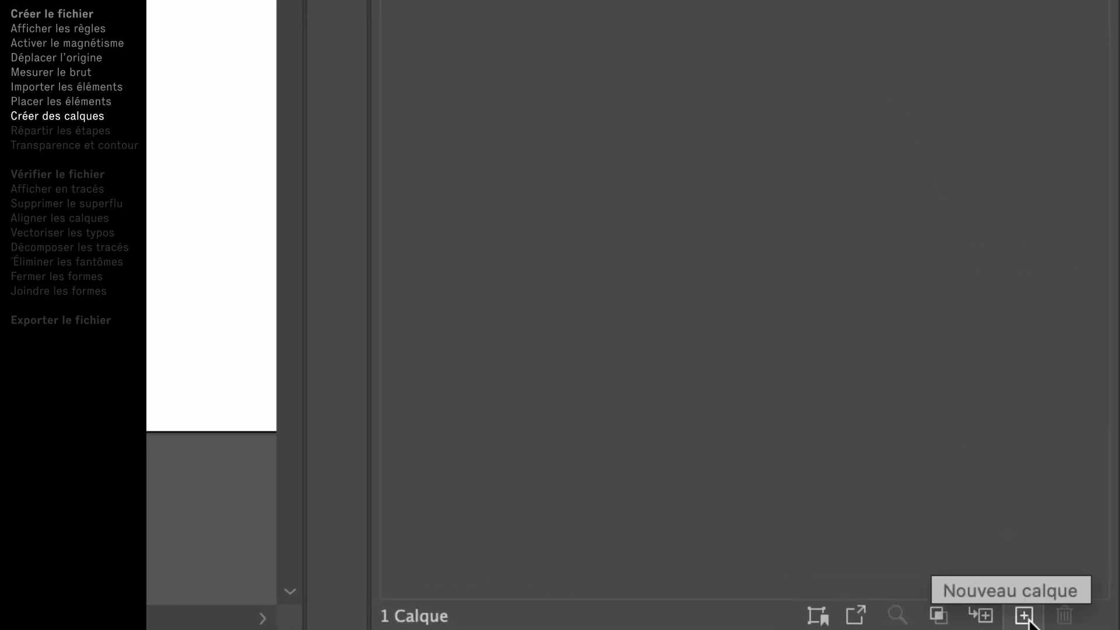
# Create a new layer above "1. Brut" and name it "2. Gravure".
pyautogui.click(1026, 620)
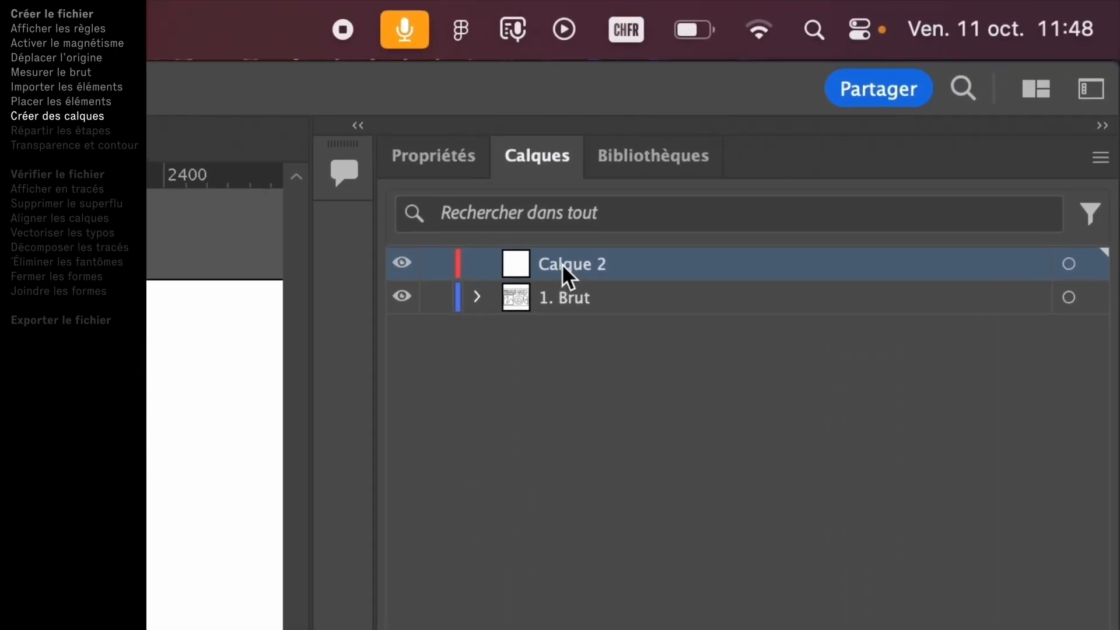
pyautogui.doubleClick(891, 106)
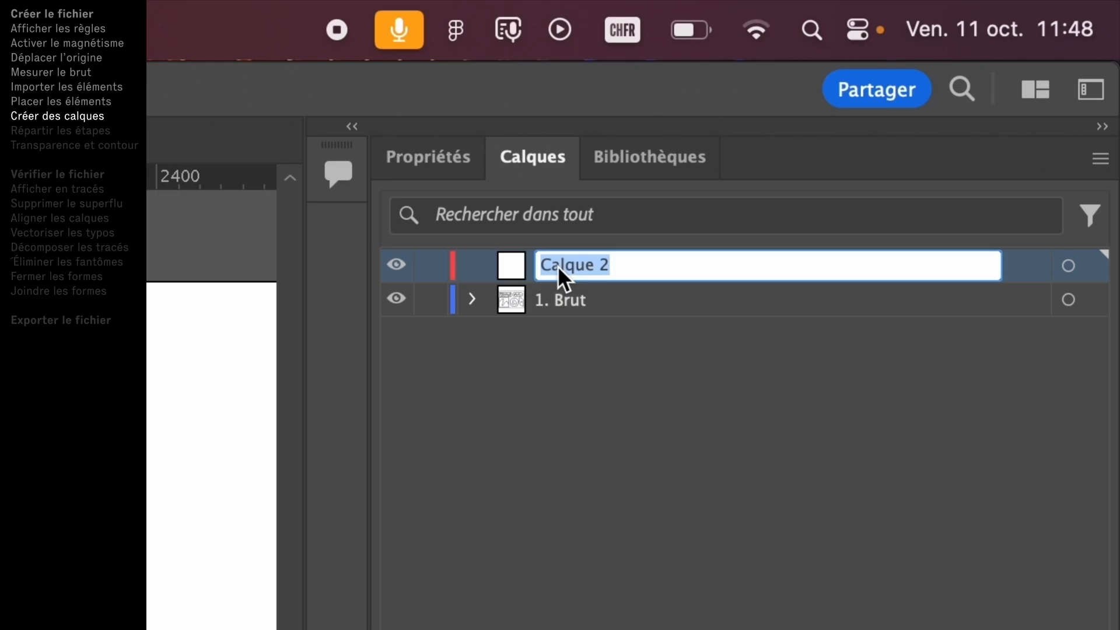
pyautogui.write('2.')
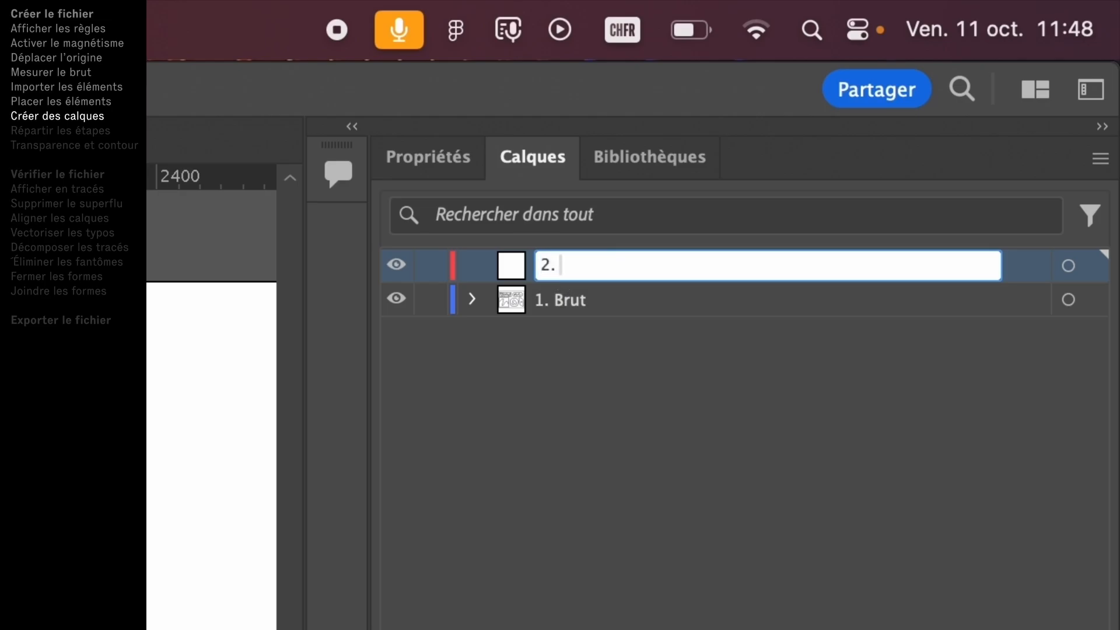
pyautogui.write(' Gravure')
pyautogui.press('Return')
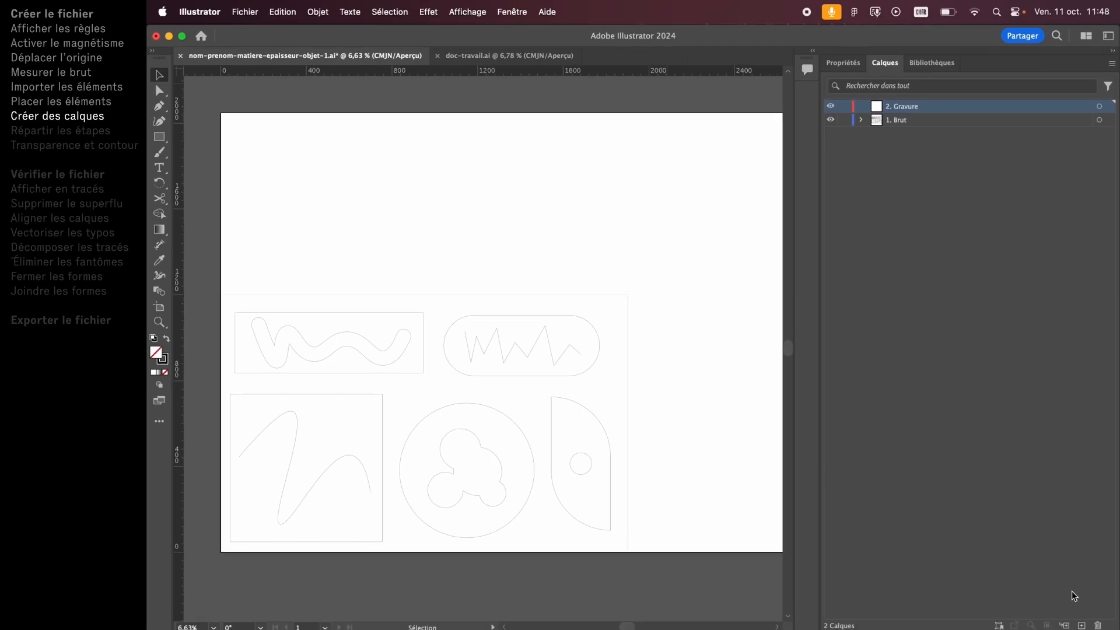
# Add two layers above "2. Gravure" and name them "3.1 Poche 3mm" and "3.2 Poche 5mm", in ascending order.
pyautogui.click(1082, 624)
pyautogui.click(1082, 625)
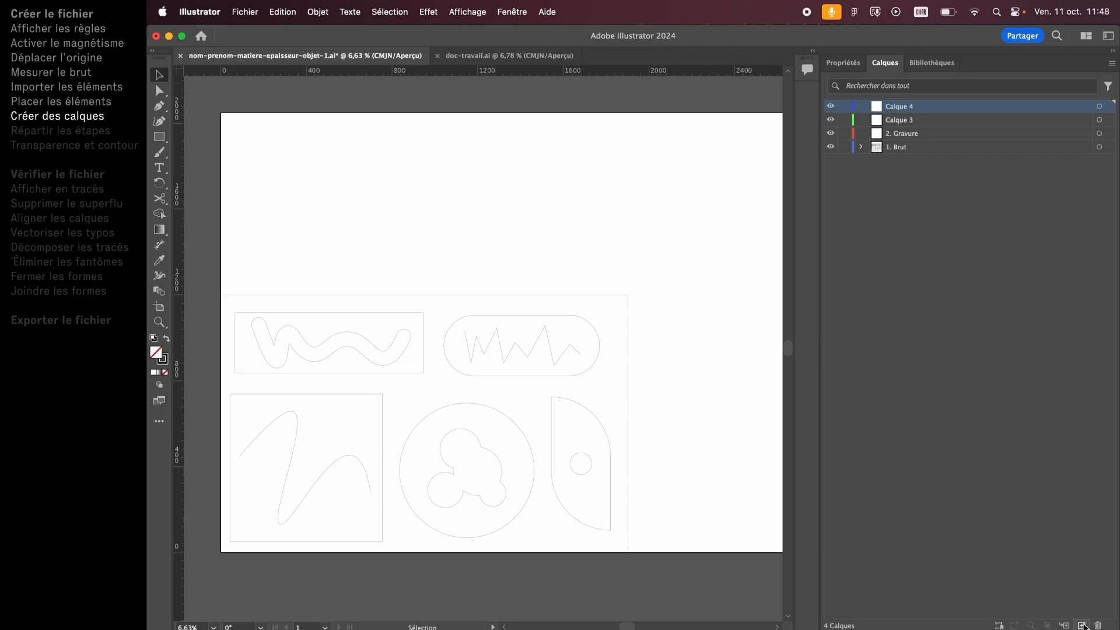
pyautogui.doubleClick(897, 119)
pyautogui.write('3')
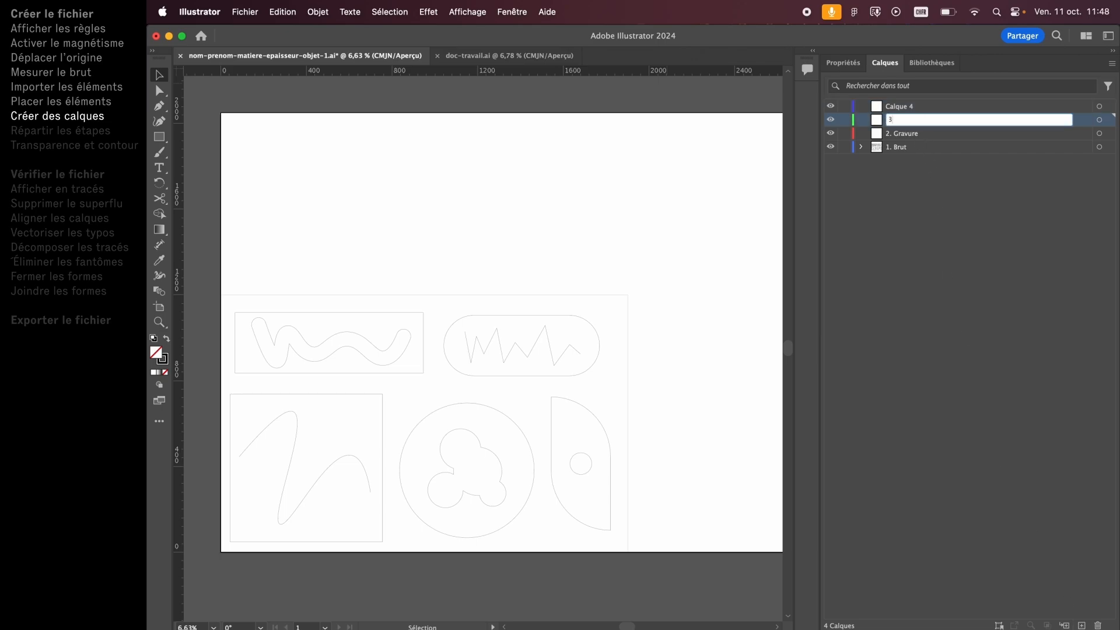
pyautogui.write('.1 Poche 3mm')
pyautogui.press('Return')
pyautogui.doubleClick(896, 107)
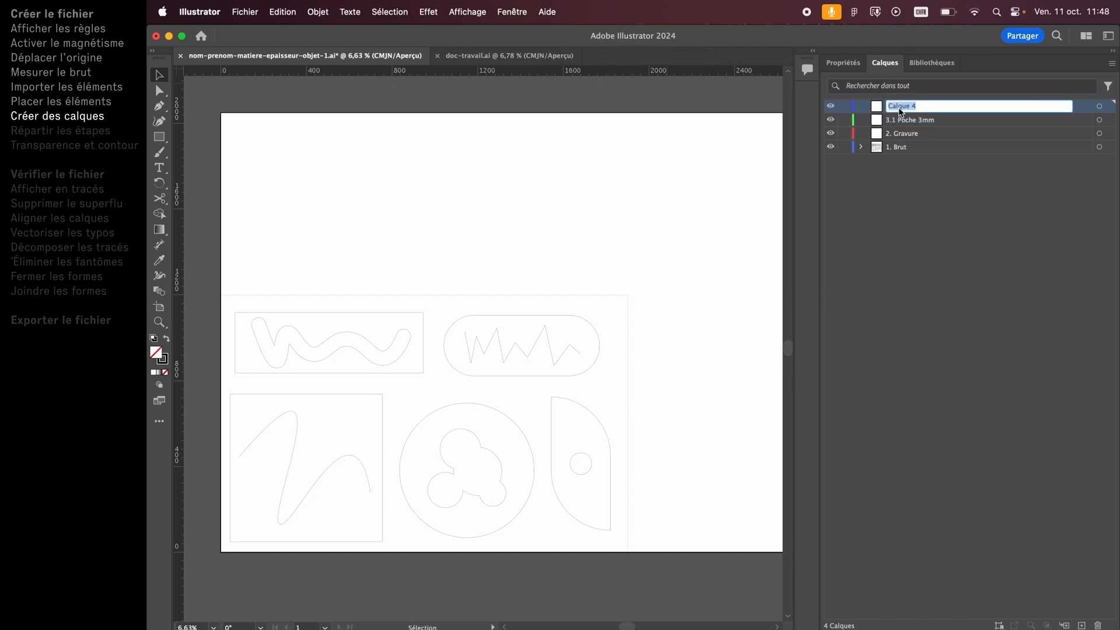
pyautogui.write('3.2 Poche 5mm')
pyautogui.press('Return')
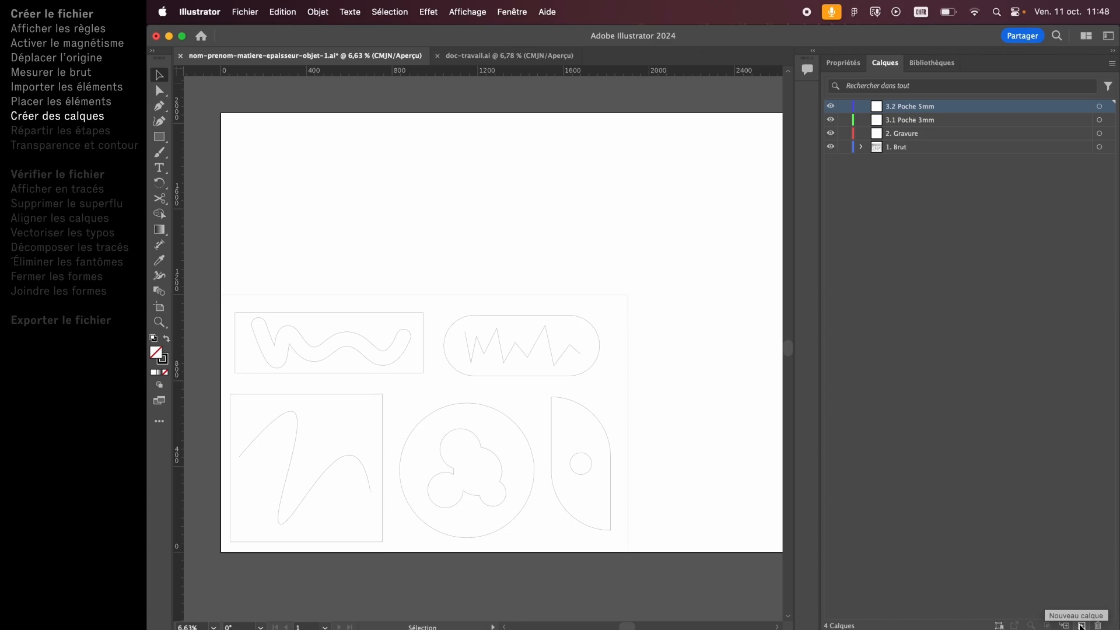
# Add two layers above the pocket layers, named "4. Découpe intérieure" and, above it, "5. Découpe extérieure".
pyautogui.click(1081, 626)
pyautogui.click(1081, 625)
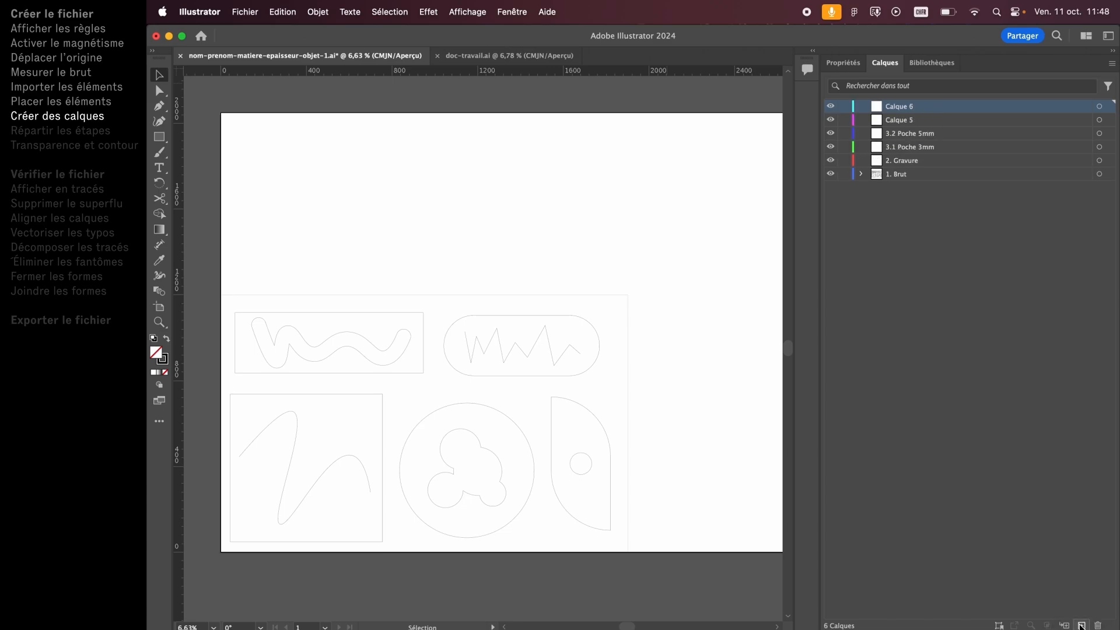
pyautogui.click(890, 119)
pyautogui.doubleClick(892, 120)
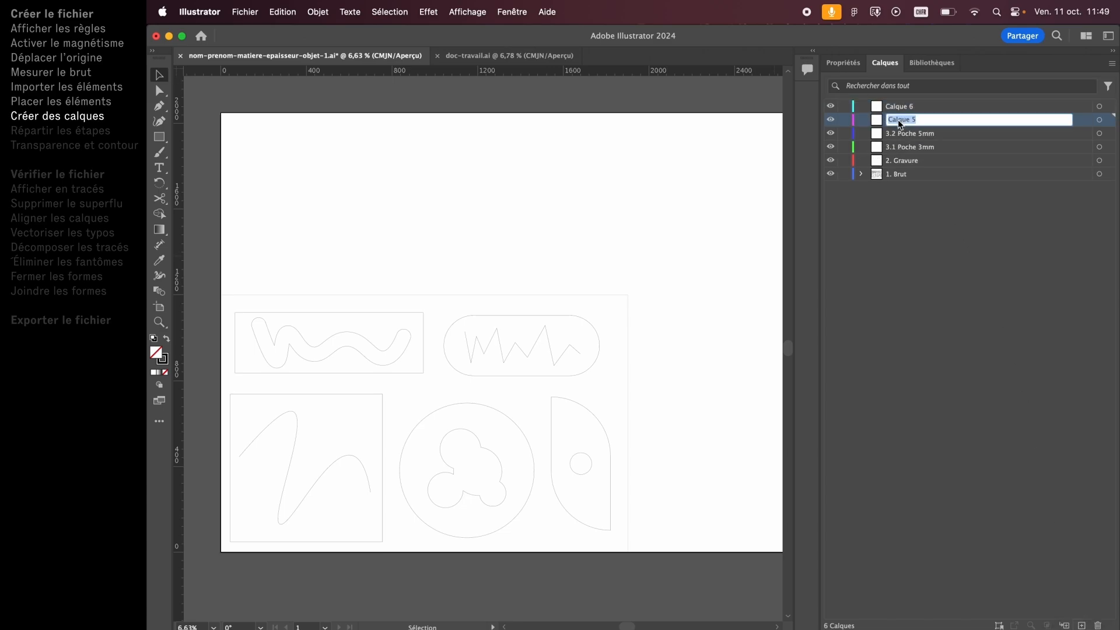
pyautogui.write('4. Découpe intérieu')
pyautogui.press('Return')
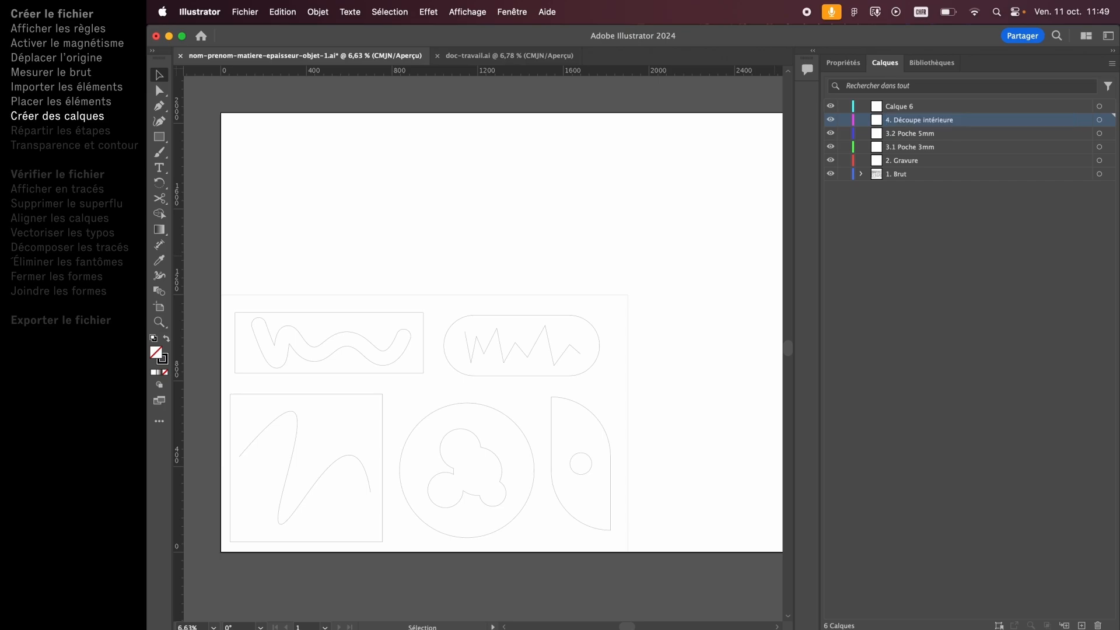
pyautogui.doubleClick(896, 107)
pyautogui.write('5. Décou')
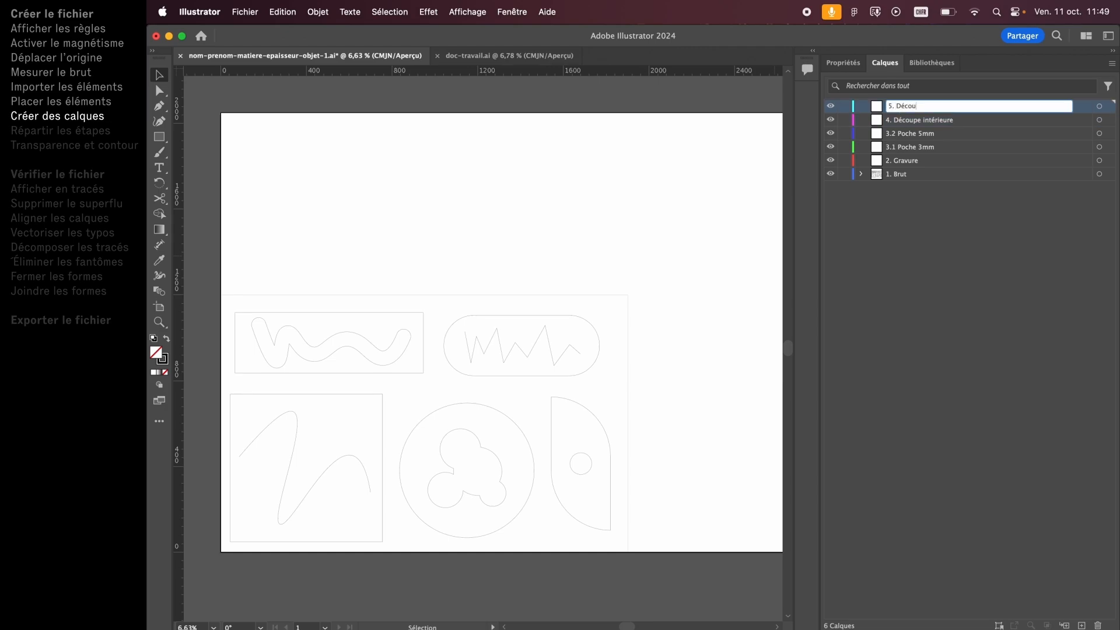
pyautogui.write('pe extérieure')
pyautogui.press('Return')
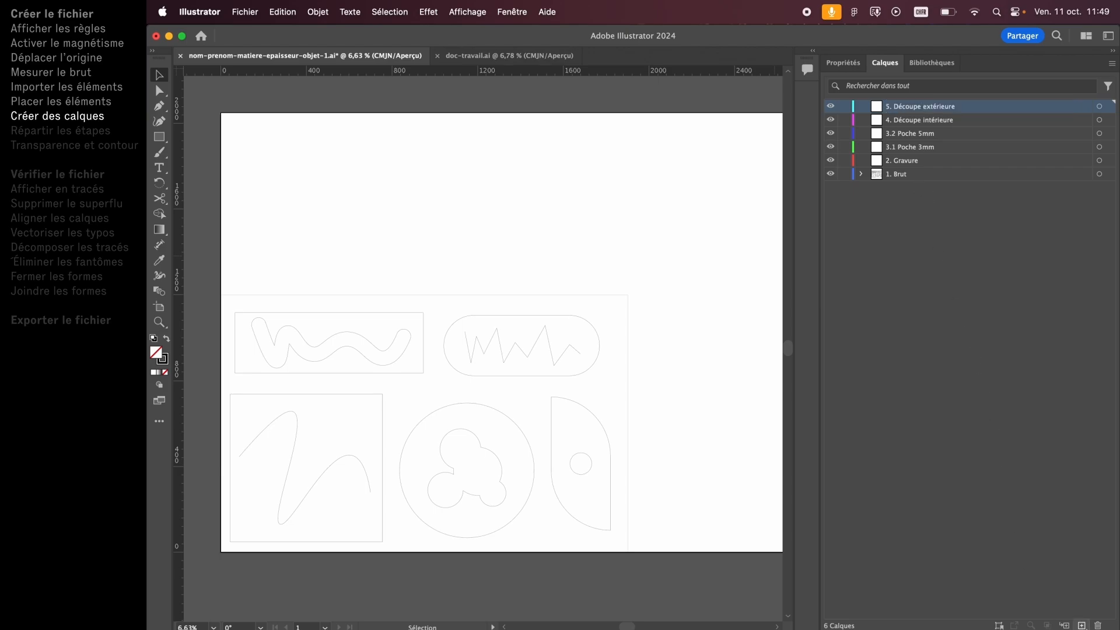
# Add two more layers at the head of the layer stack, naming the lower one "6. Chanfrein" and the upper one "7. Rayon".
pyautogui.click(1081, 625)
pyautogui.click(1081, 625)
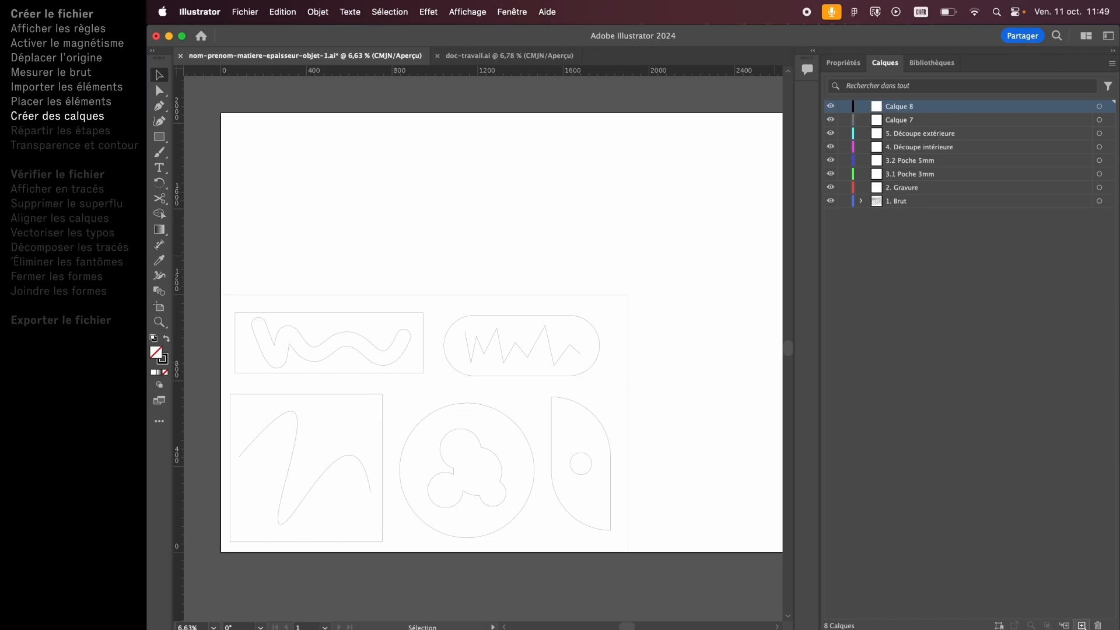
pyautogui.doubleClick(900, 121)
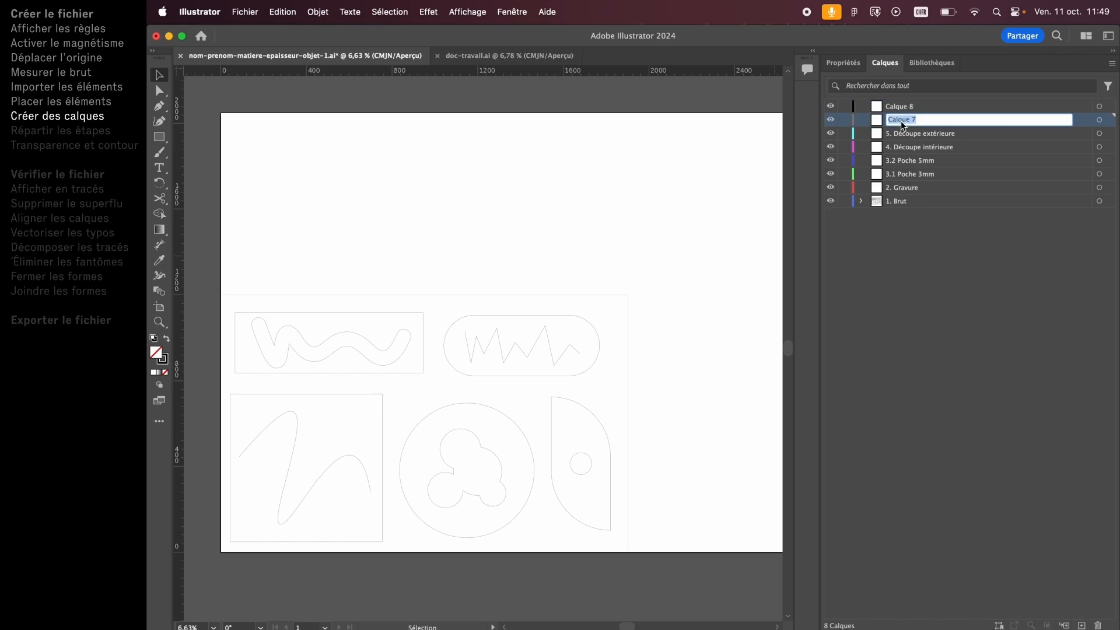
pyautogui.write('6. Chanfrein')
pyautogui.press('Return')
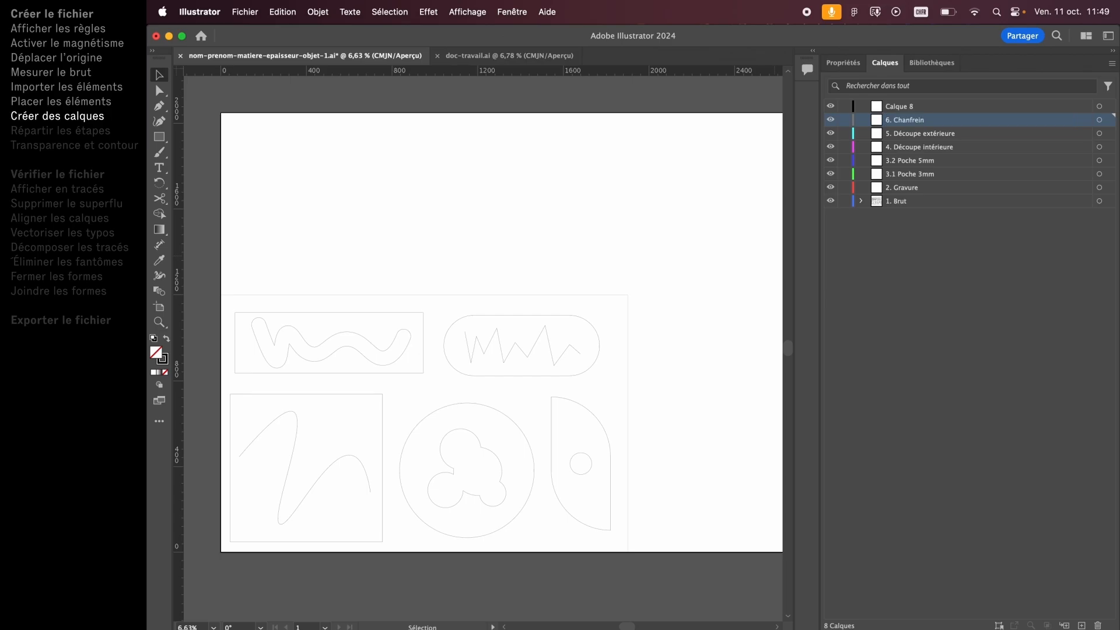
pyautogui.doubleClick(904, 108)
pyautogui.write('7.')
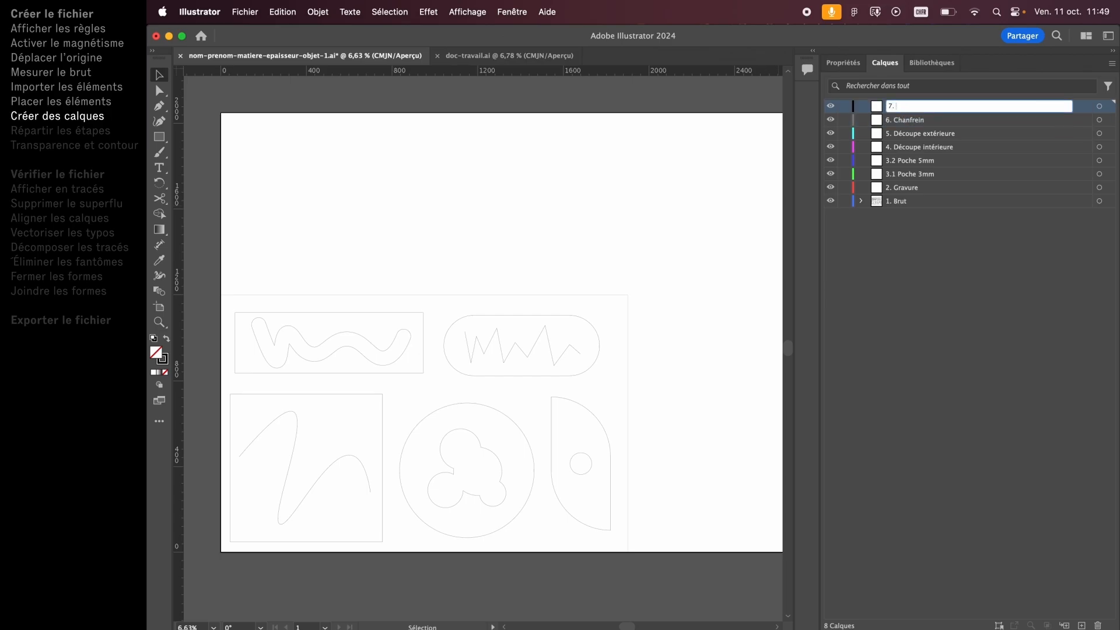
pyautogui.write(' Rayon')
pyautogui.press('Return')
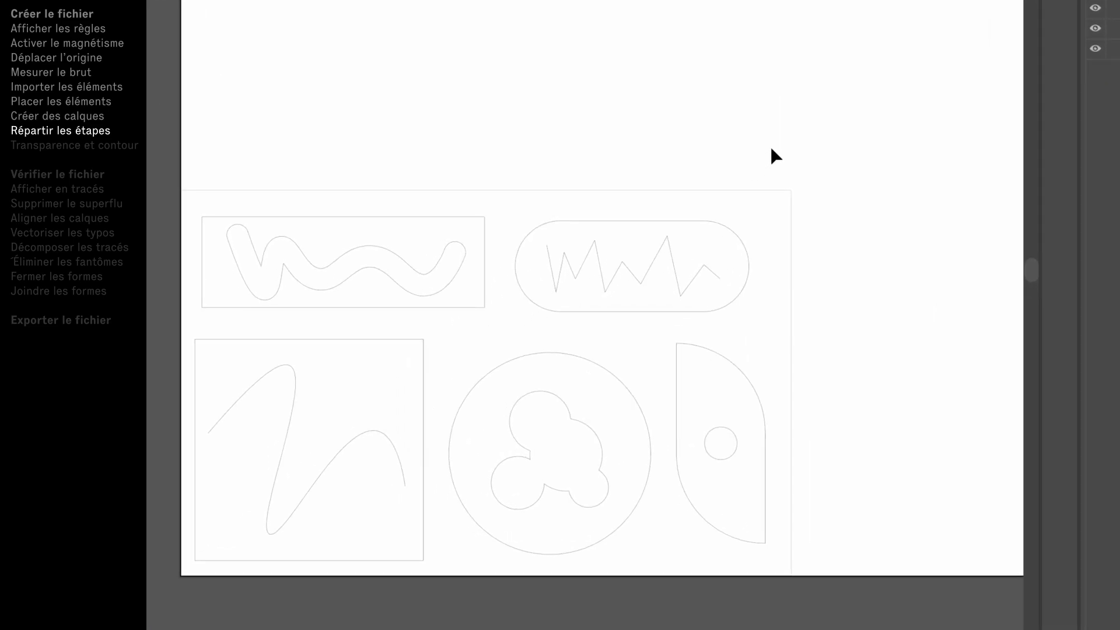
# Transfer the zigzag line in the pill shape and the curve in the square to the "2. Gravure" layer.
pyautogui.click(637, 279)
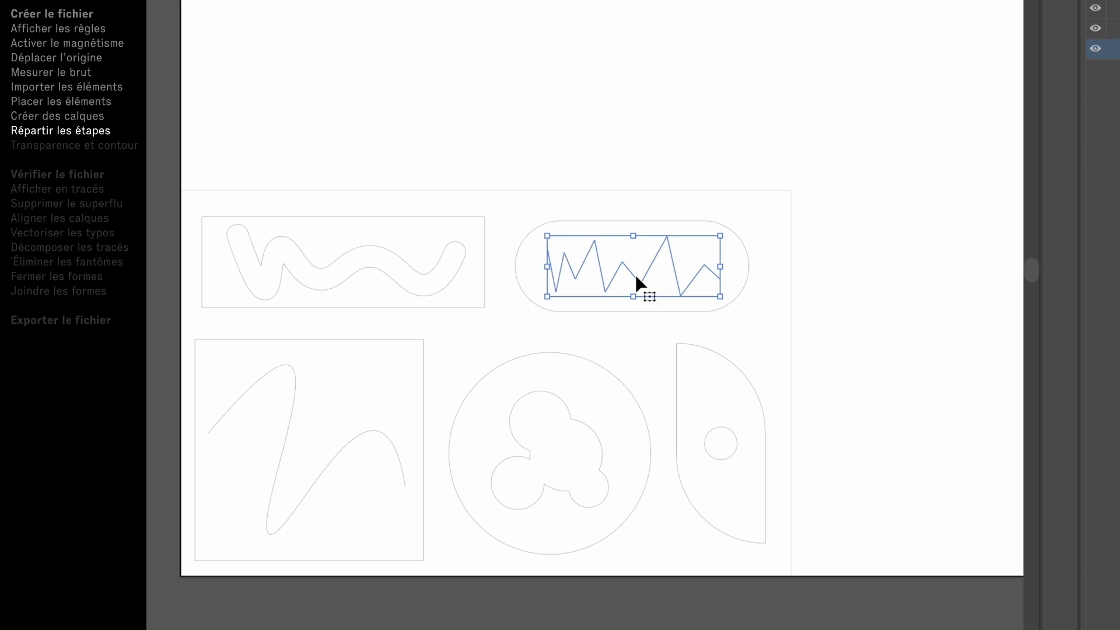
pyautogui.keyDown('shift'); pyautogui.click(374, 434); pyautogui.keyUp('shift')
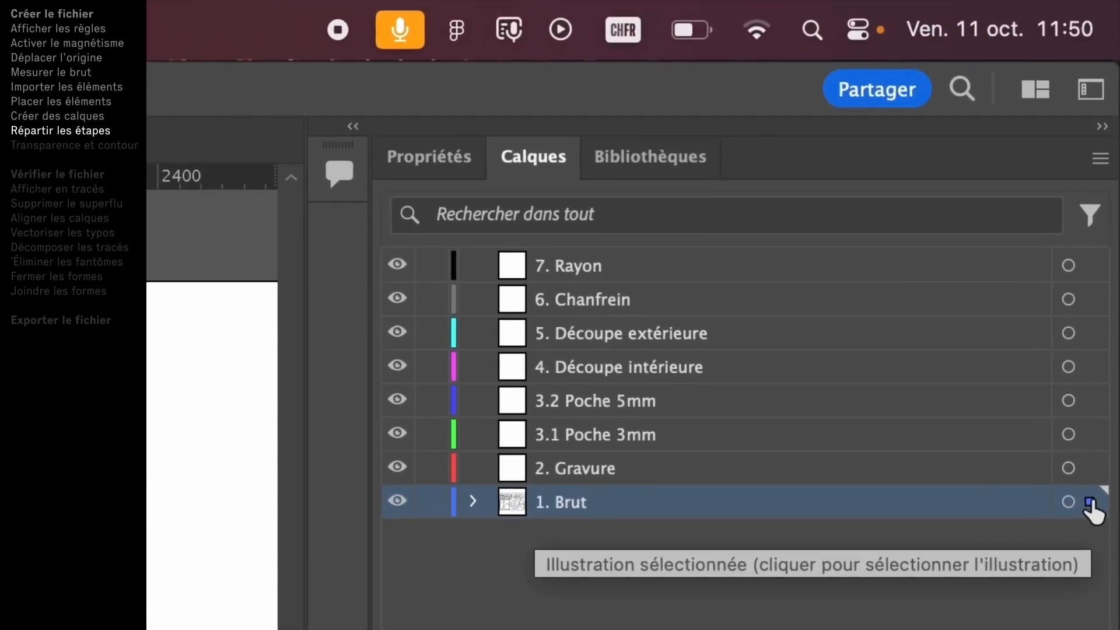
pyautogui.moveTo(1089, 503); pyautogui.dragTo(1089, 469)
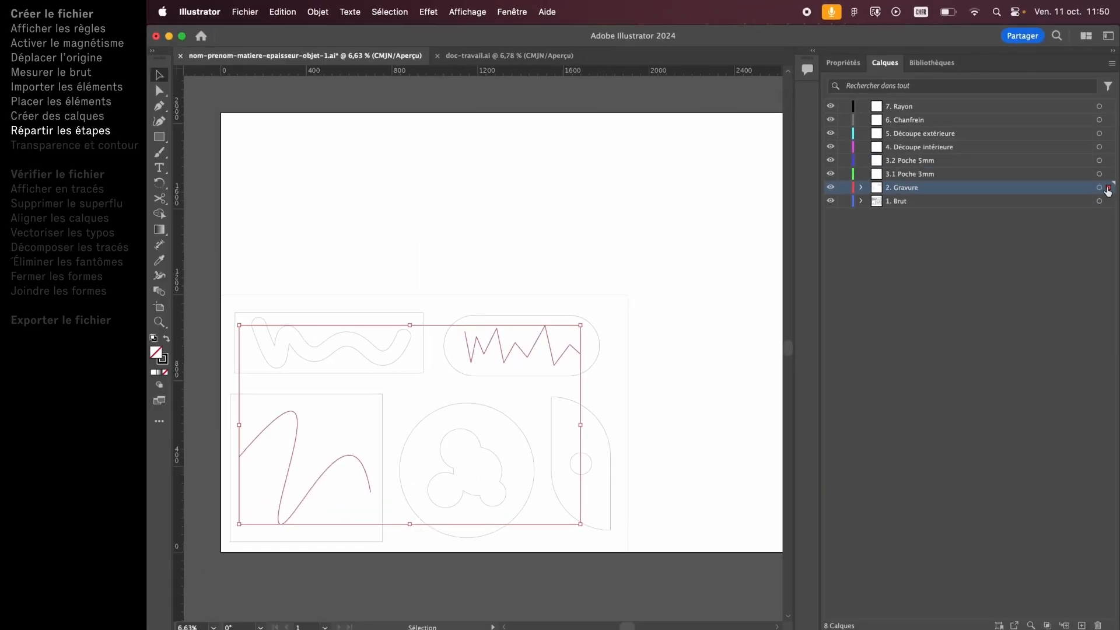
pyautogui.click(669, 335)
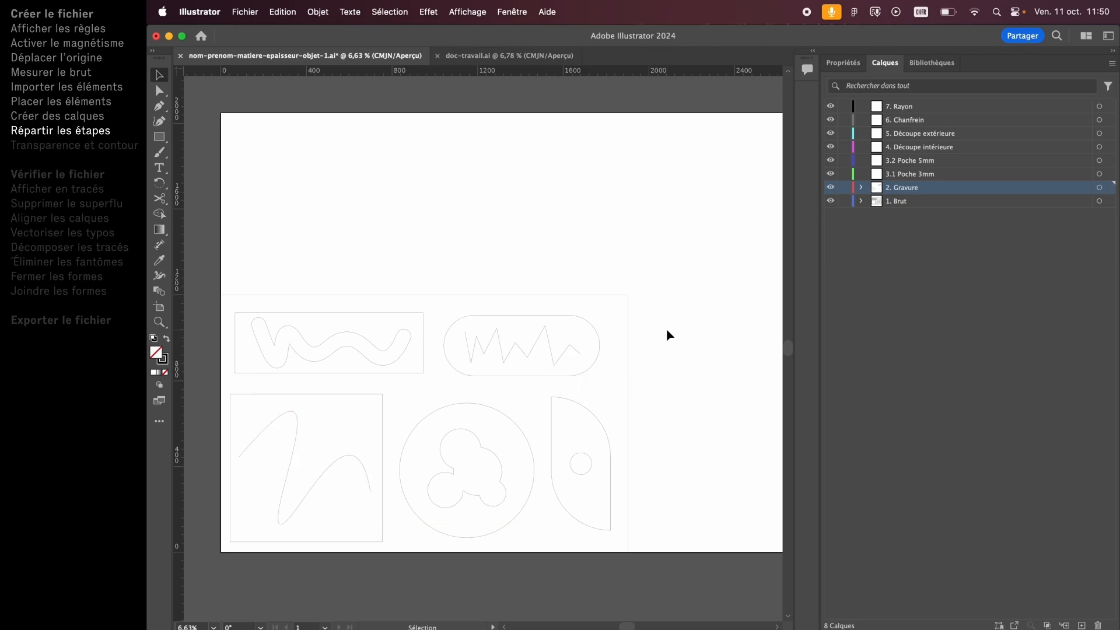
# Transfer the small circle in the leaf shape to layer "3.1 Poche 3mm" and the cloud motif to layer "3.2 Poche 5mm".
pyautogui.click(586, 461)
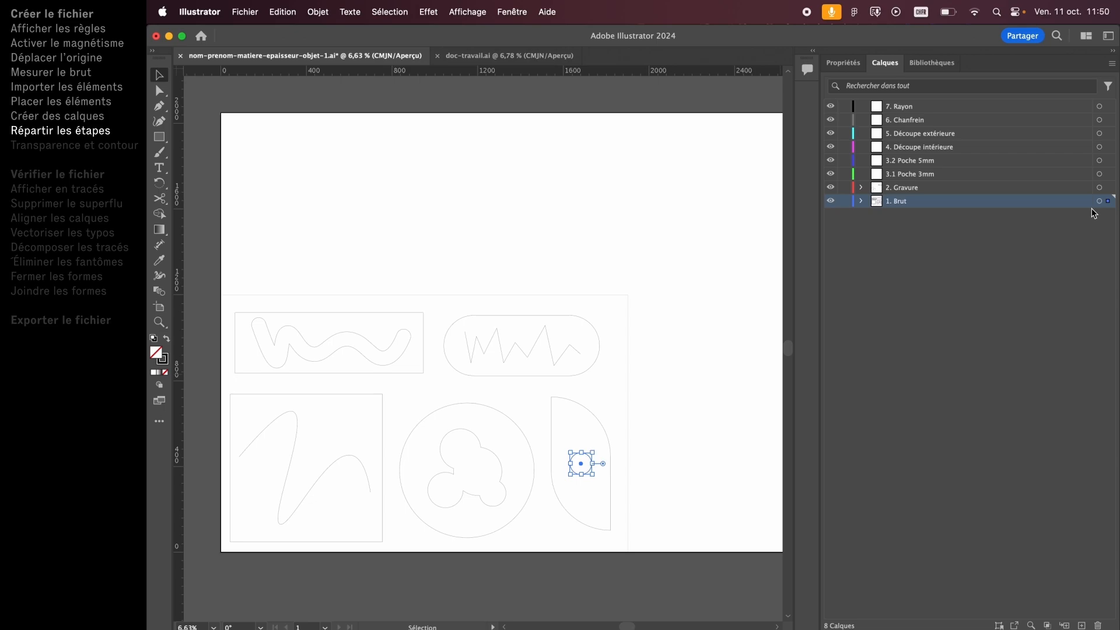
pyautogui.moveTo(1108, 201); pyautogui.dragTo(1107, 179)
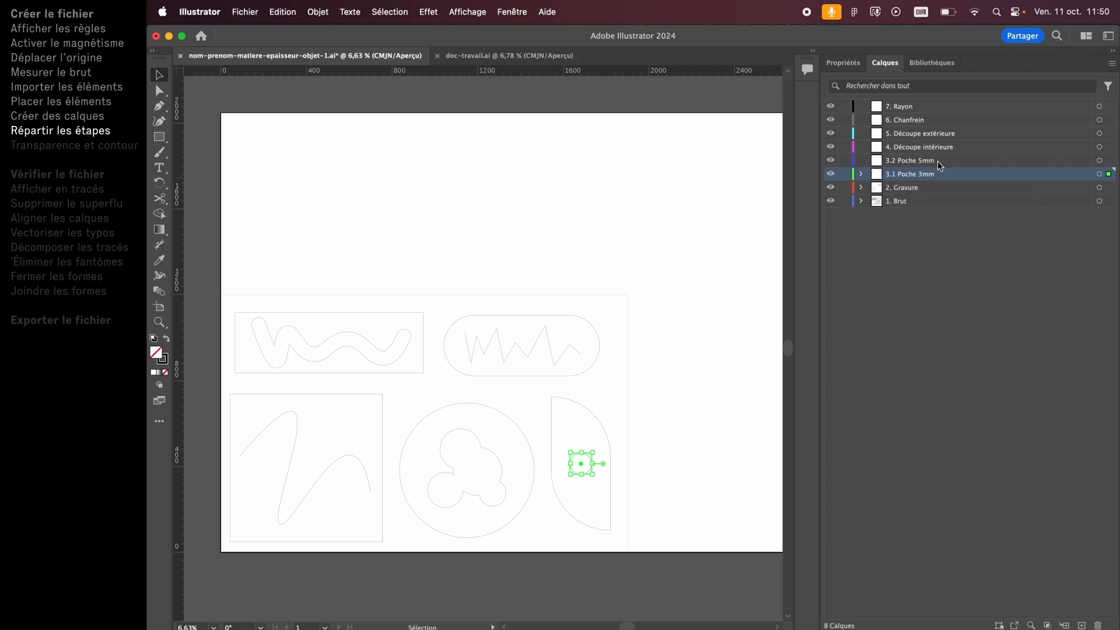
pyautogui.click(459, 438)
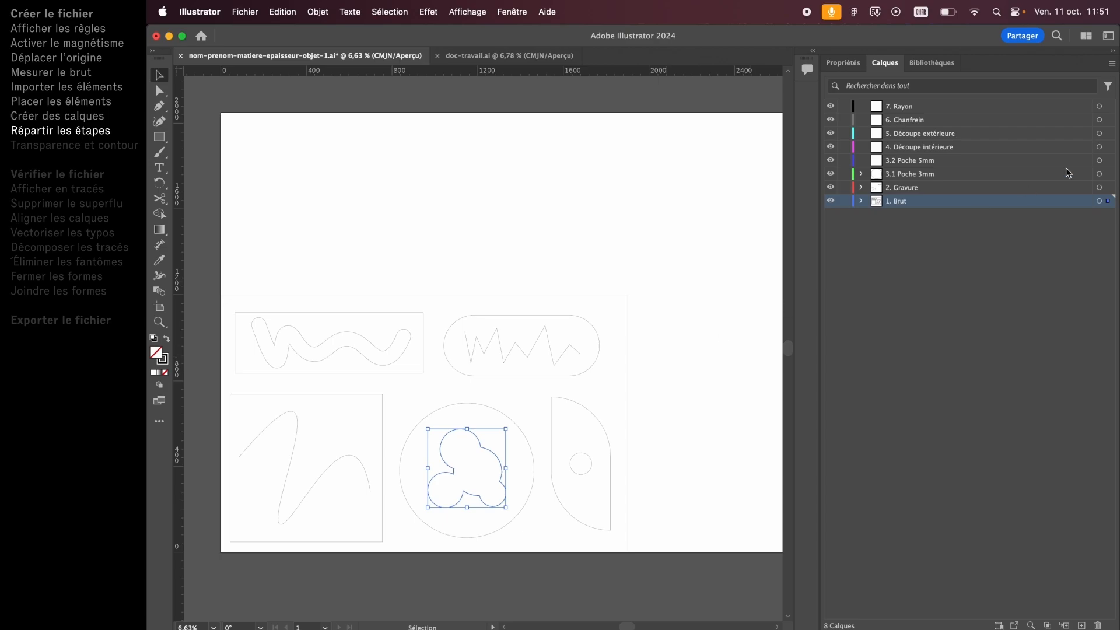
pyautogui.moveTo(1108, 174); pyautogui.dragTo(1108, 160)
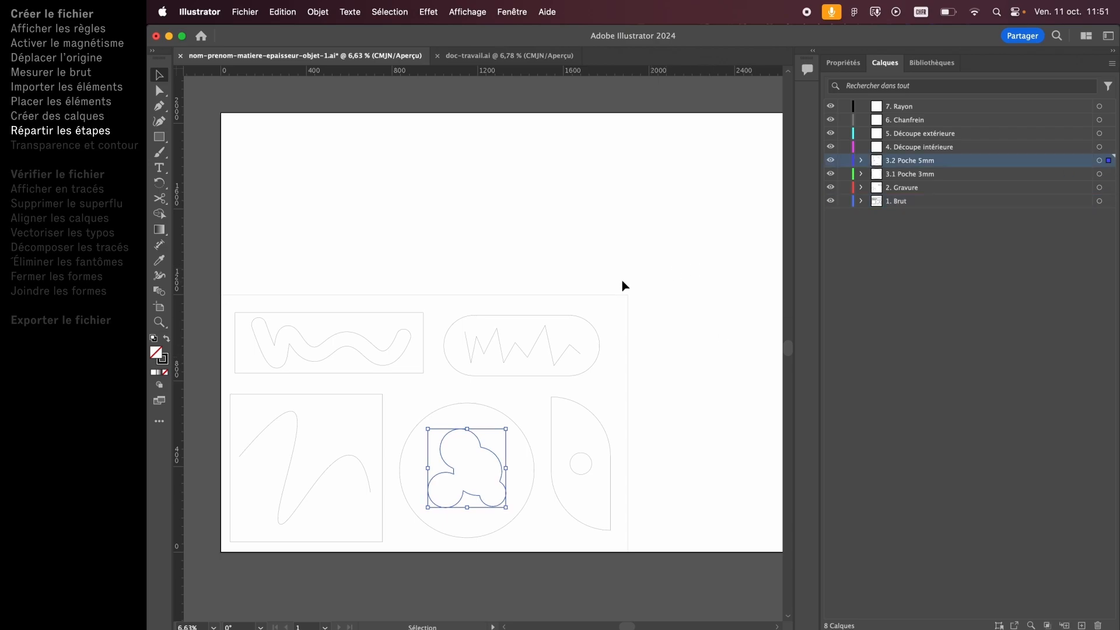
# Transfer the wavy shape inside the rectangle to the "4. Découpe intérieure" layer.
pyautogui.click(379, 354)
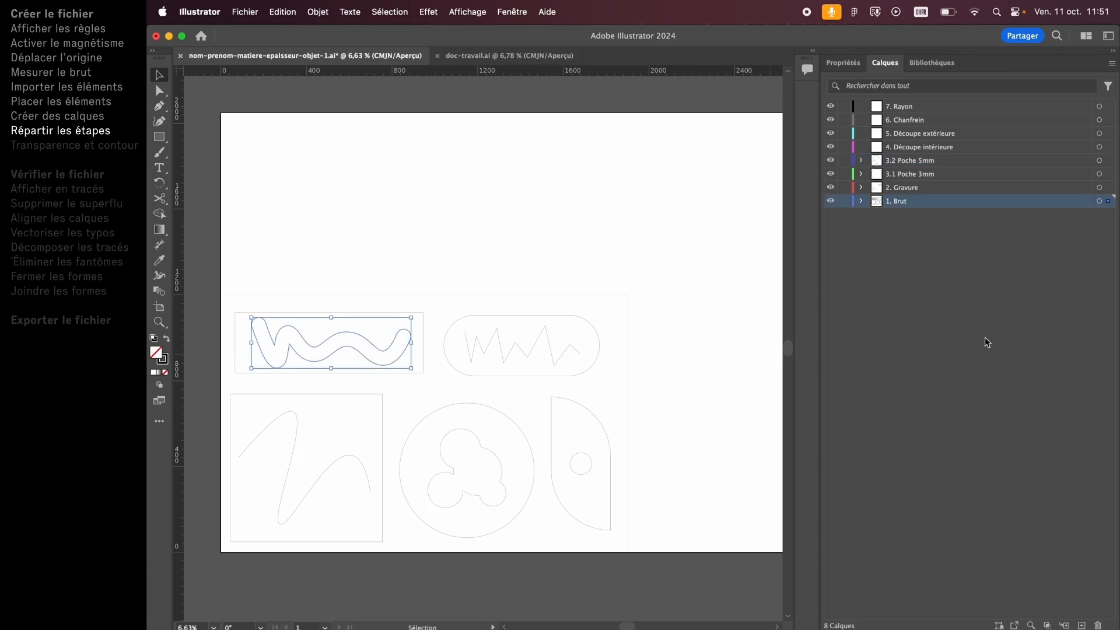
pyautogui.moveTo(1111, 185); pyautogui.dragTo(1111, 156)
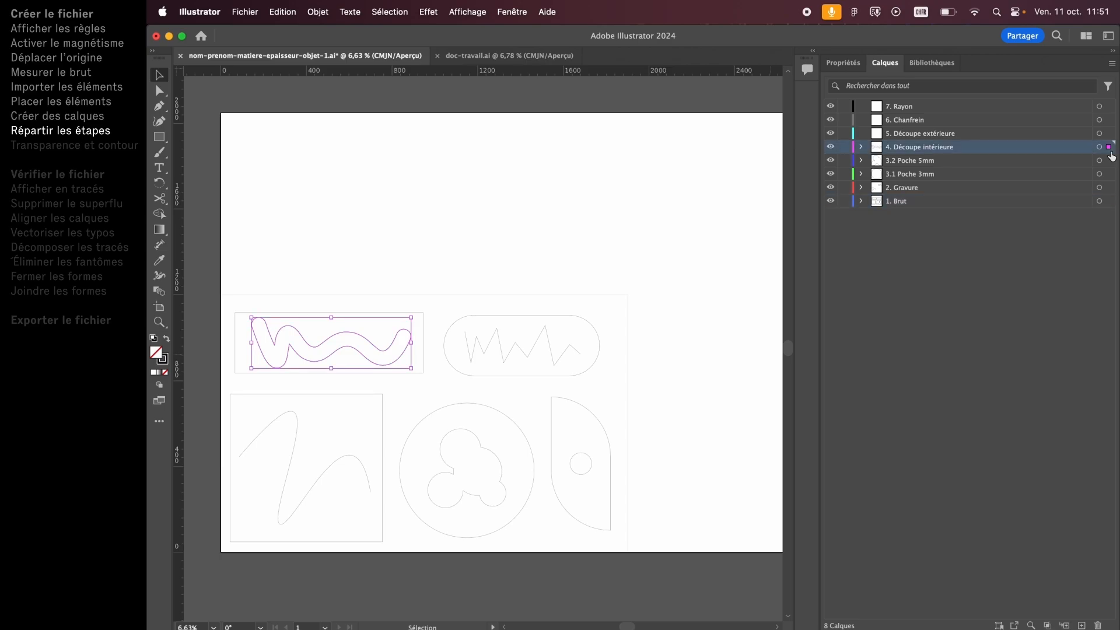
# Transfer the five outer shapes (pill, rectangle, square, large circle and leaf) from the stock layer to the "5. Découpe extérieure" layer.
pyautogui.click(568, 322)
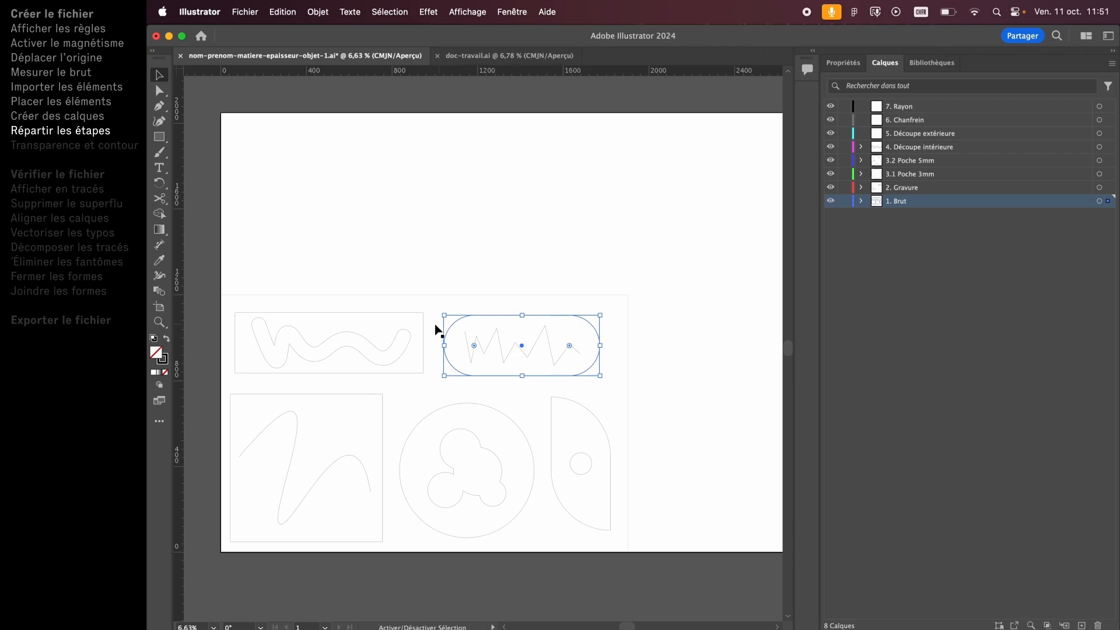
pyautogui.keyDown('shift'); pyautogui.click(413, 313); pyautogui.keyUp('shift')
pyautogui.keyDown('shift'); pyautogui.click(362, 395); pyautogui.keyUp('shift')
pyautogui.keyDown('shift'); pyautogui.click(467, 406); pyautogui.keyUp('shift')
pyautogui.keyDown('shift'); pyautogui.click(564, 401); pyautogui.keyUp('shift')
pyautogui.moveTo(1109, 209); pyautogui.dragTo(1109, 143)
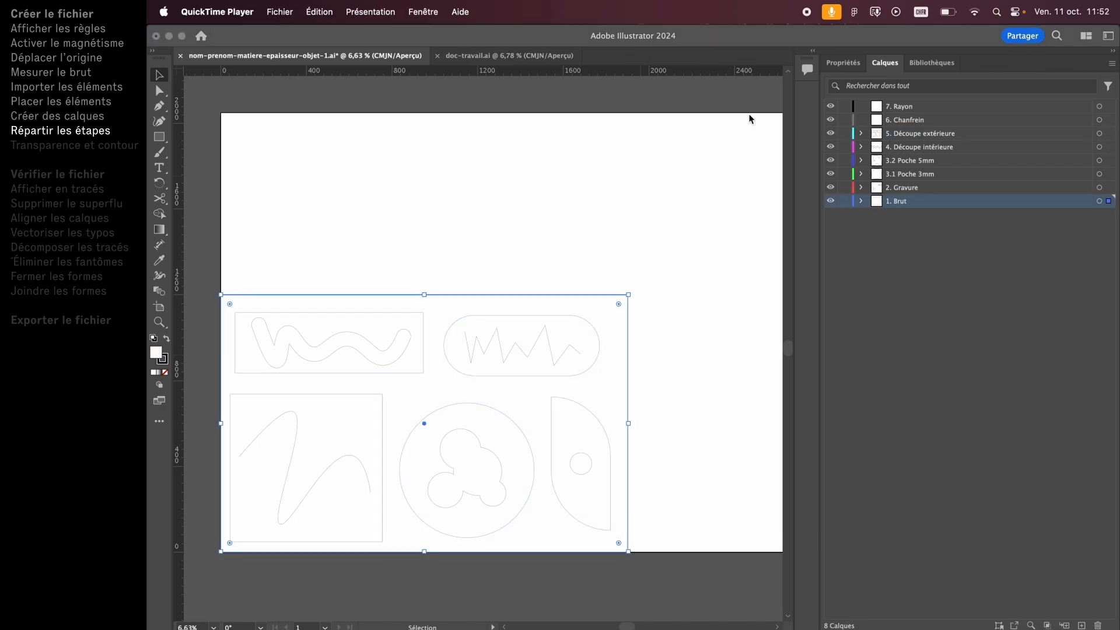
# Delete the two empty layers "6. Chanfrein" and "7. Rayon".
pyautogui.click(905, 123)
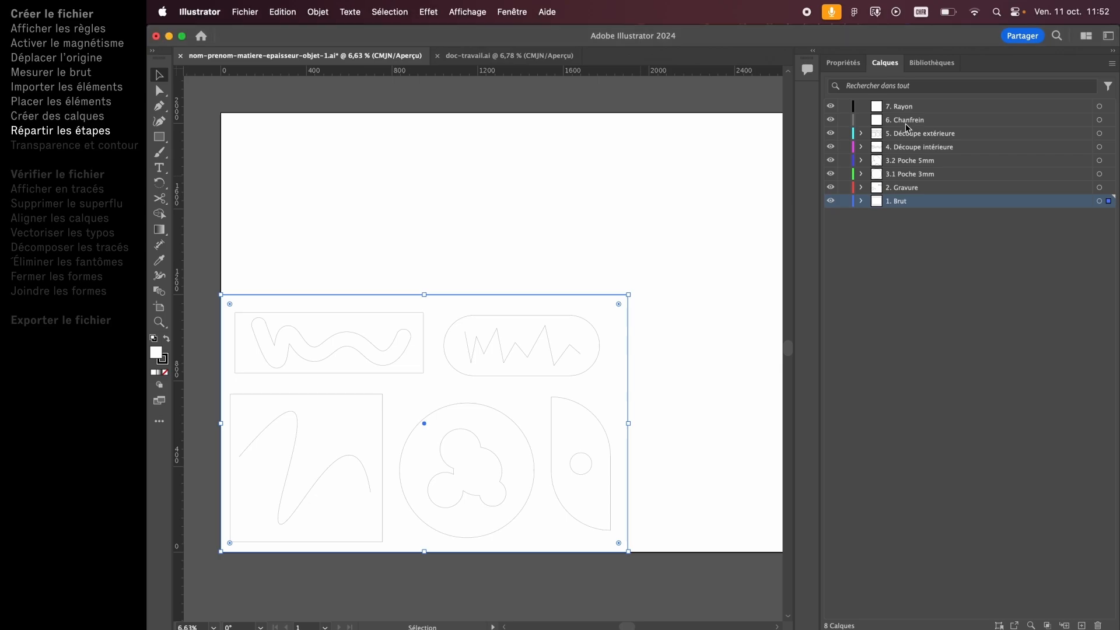
pyautogui.click(905, 121)
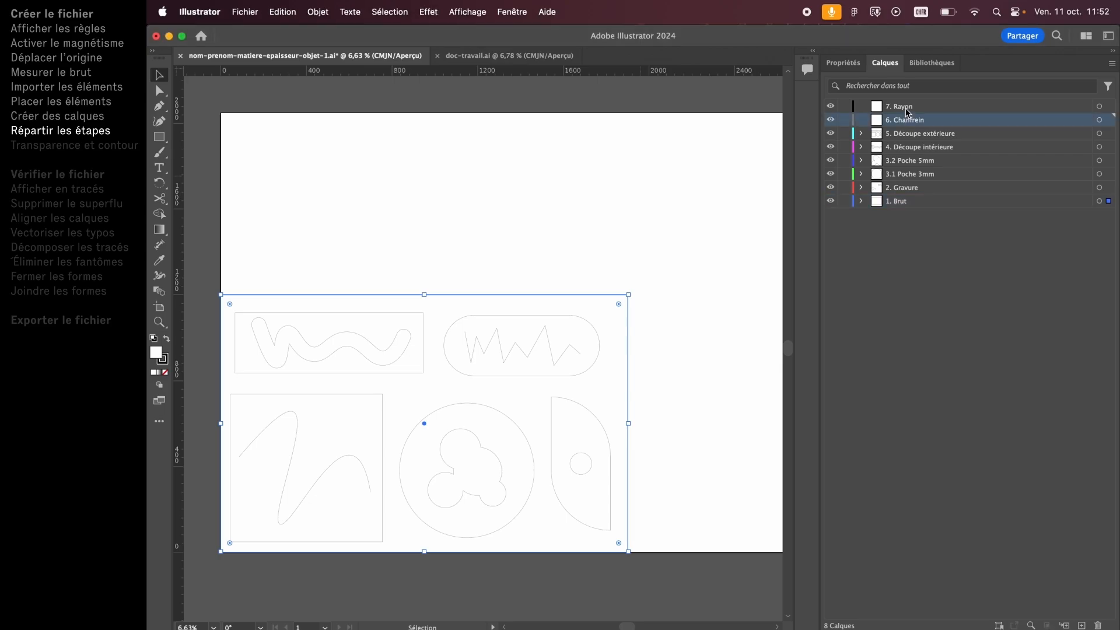
pyautogui.keyDown('shift'); pyautogui.click(908, 109); pyautogui.keyUp('shift')
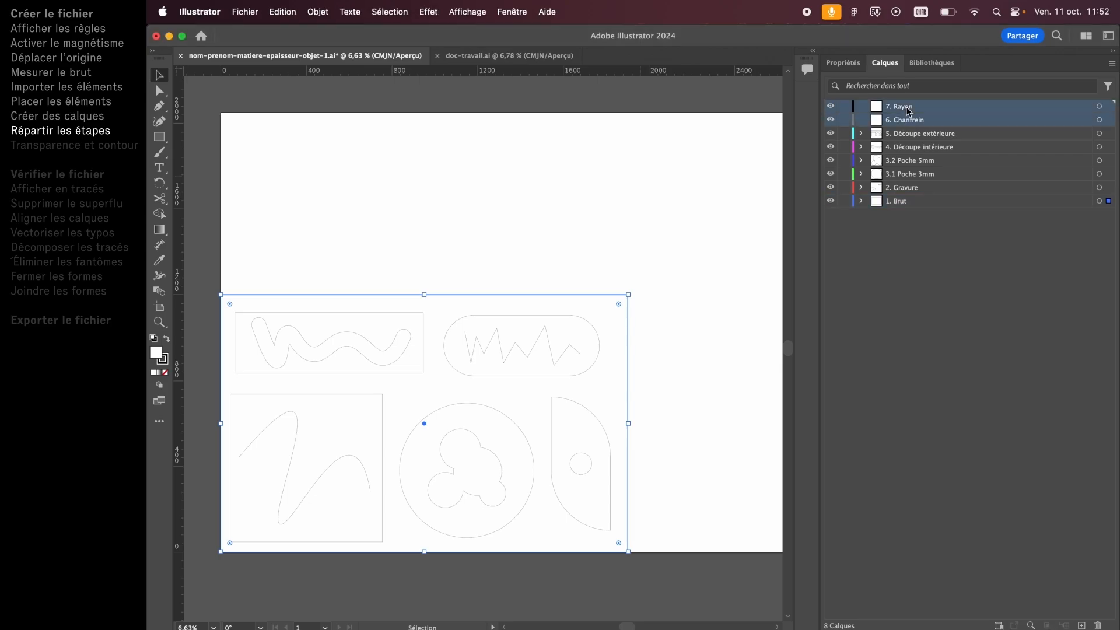
pyautogui.click(1098, 625)
# Select all the artwork, including the stock outline, and set its fill to none.
pyautogui.press('super+a')
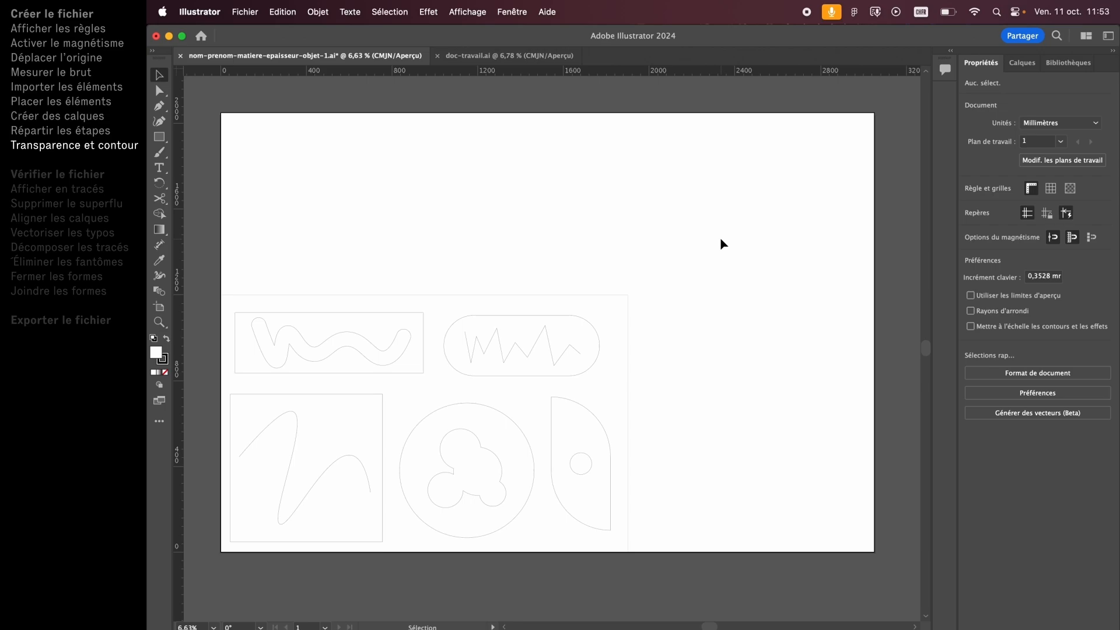
pyautogui.press('a')
pyautogui.press('super+a')
pyautogui.press('v')
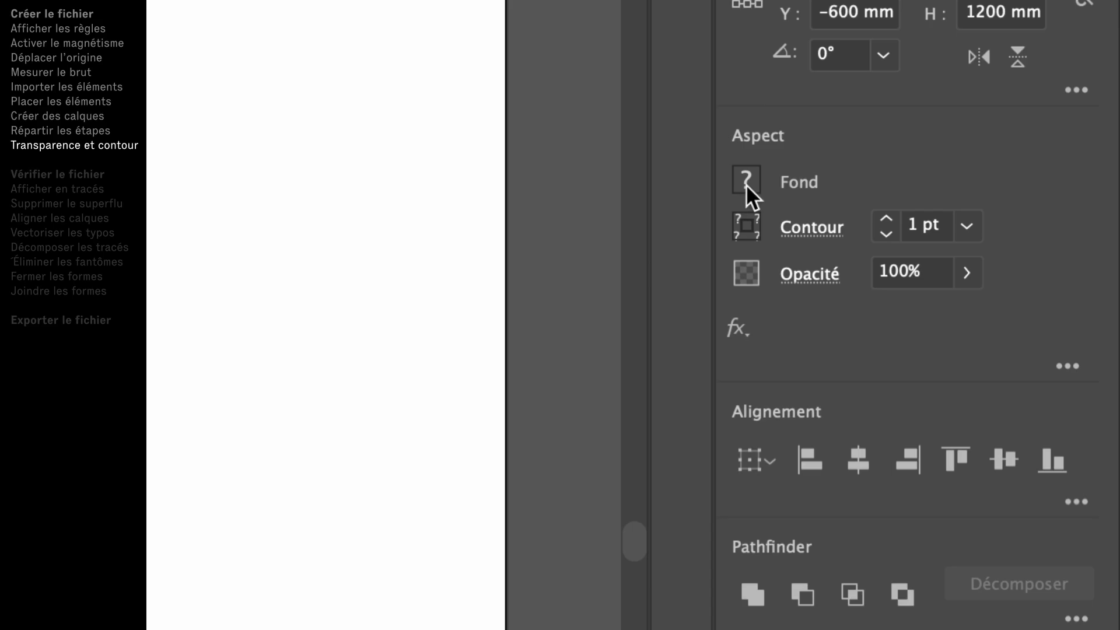
pyautogui.click(746, 181)
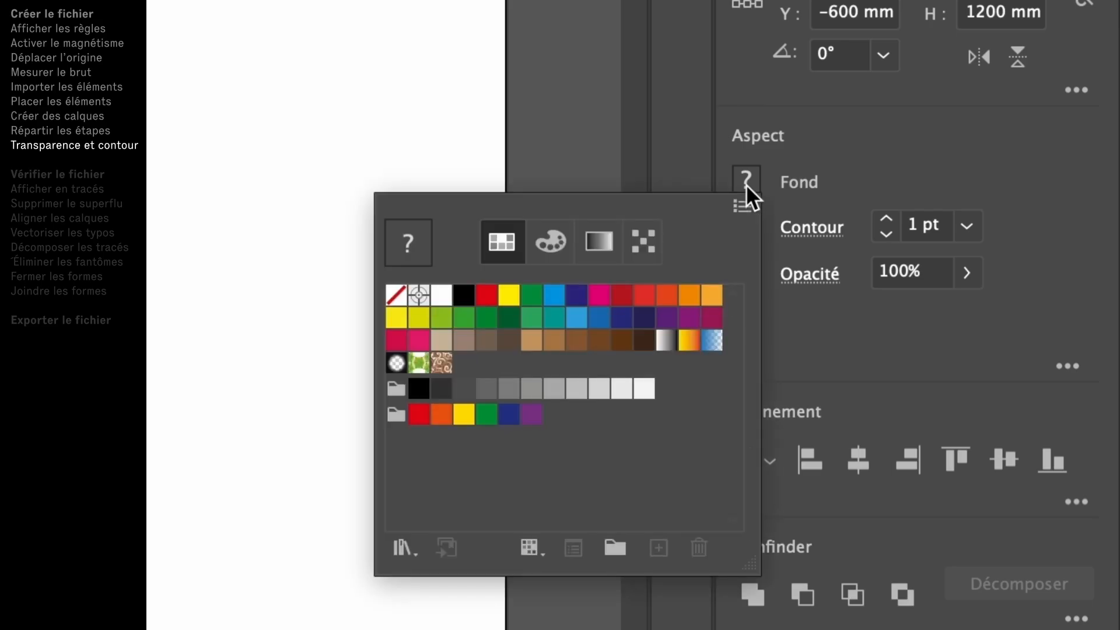
pyautogui.click(393, 308)
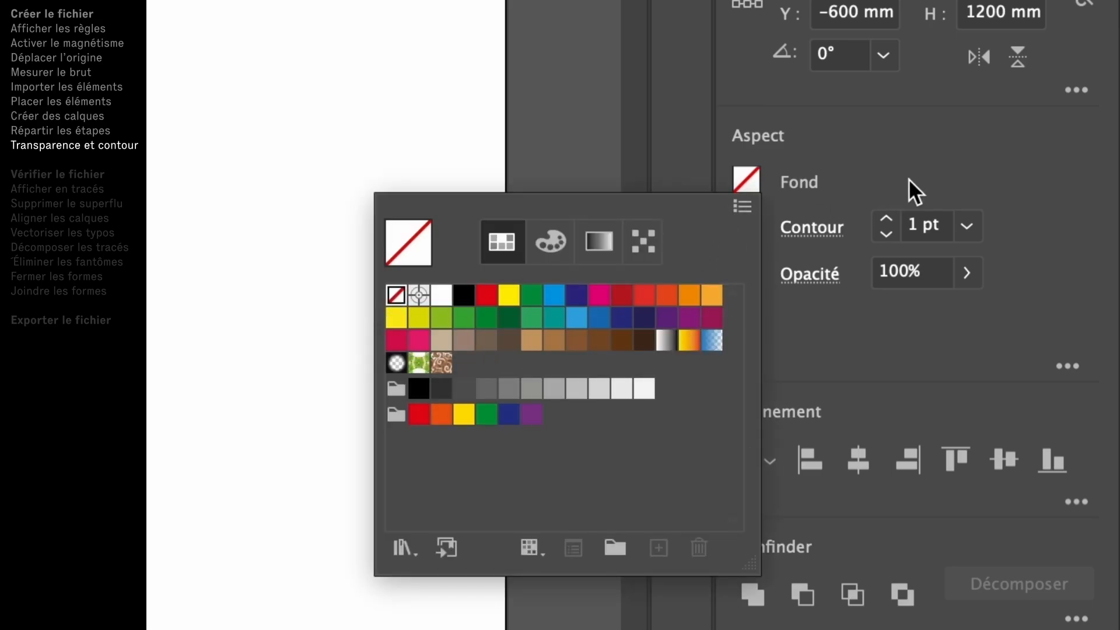
pyautogui.click(849, 198)
# Set the stroke colour of all the selected paths to black and deselect them.
pyautogui.click(743, 228)
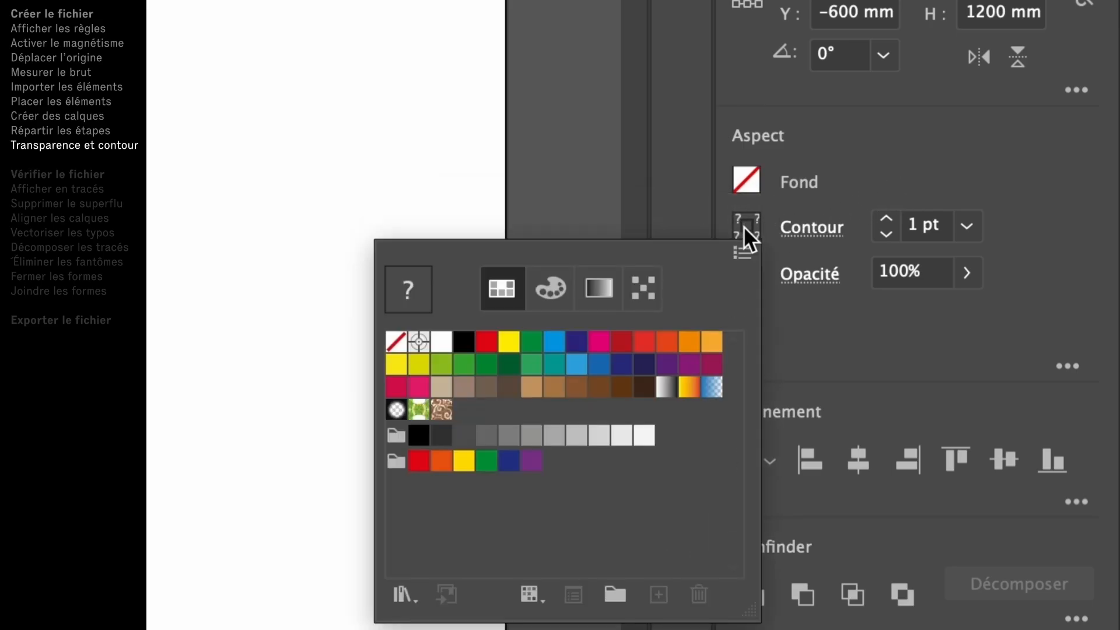
pyautogui.click(464, 342)
pyautogui.click(935, 171)
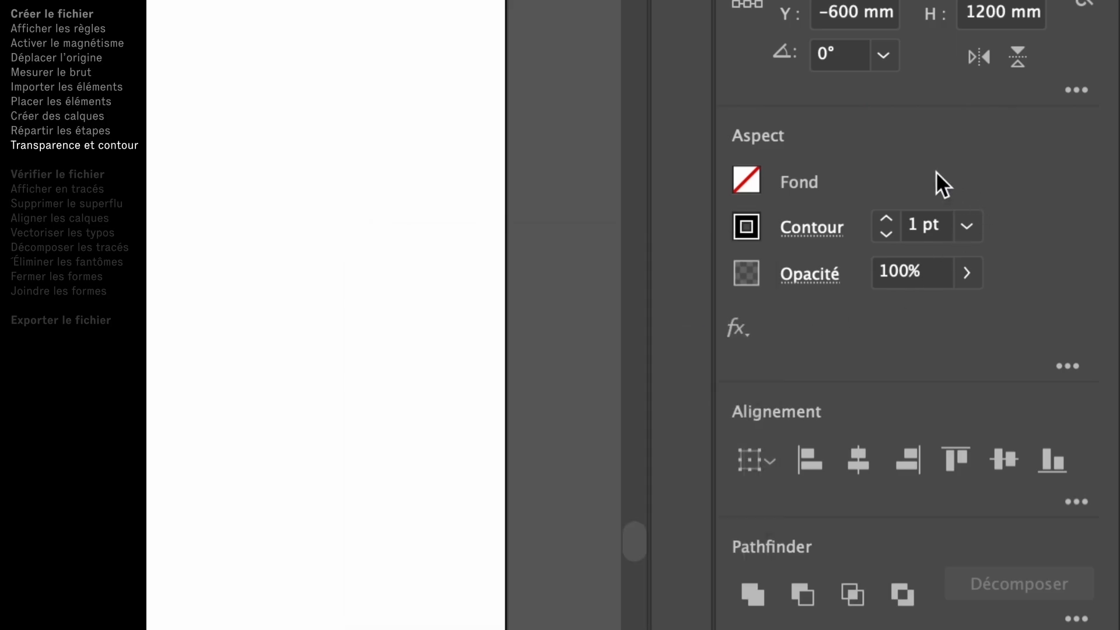
pyautogui.click(387, 442)
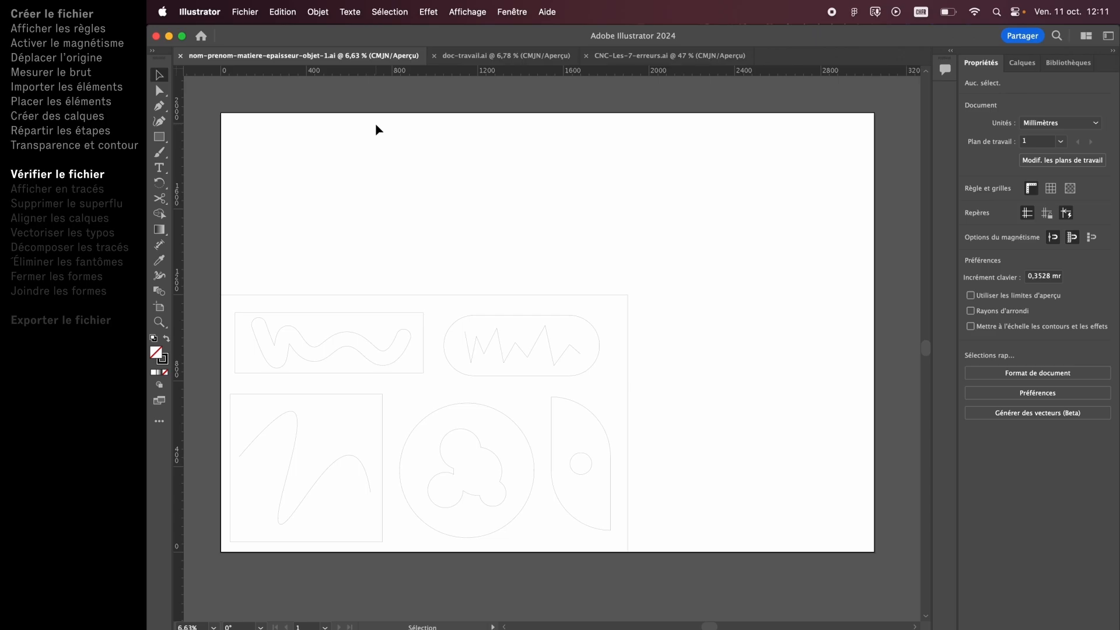
# Switch to the CNC-Les-7-erreurs.ai document and display its artwork in outline view.
pyautogui.click(624, 64)
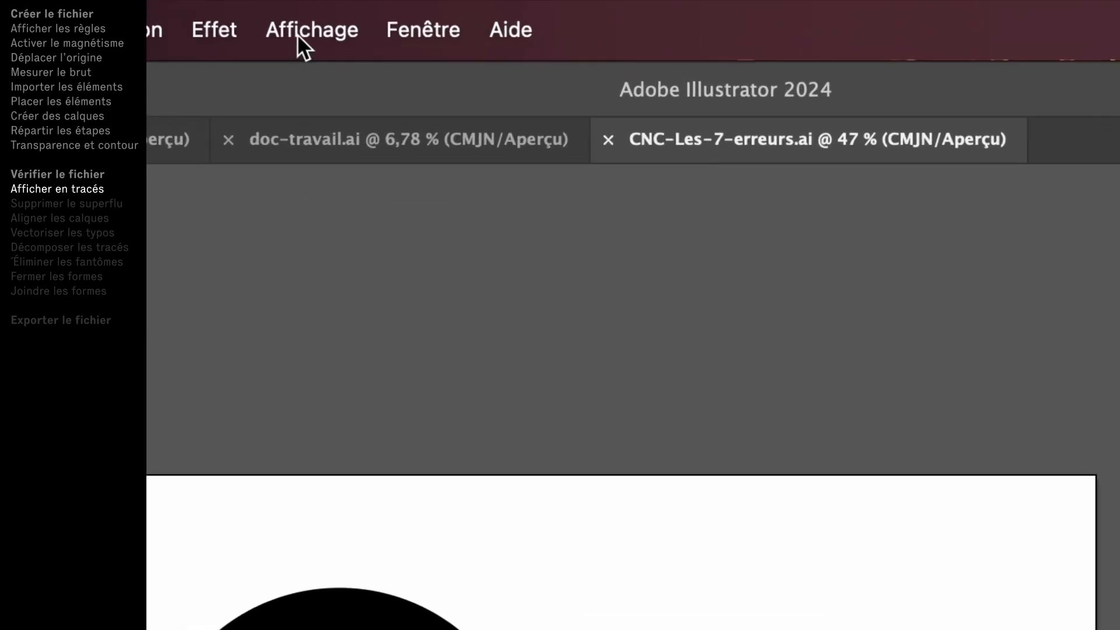
pyautogui.click(462, 14)
pyautogui.click(300, 123)
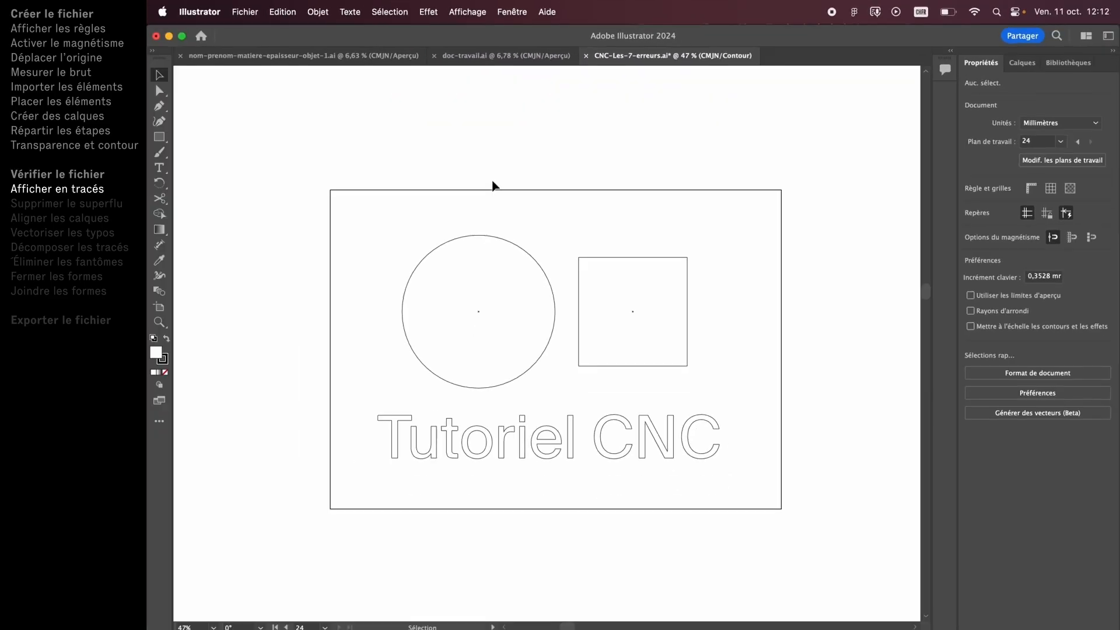
# Compare the circle, square and "Tutoriel CNC" text in preview and outline views, finishing in outline view.
pyautogui.press('super+y')
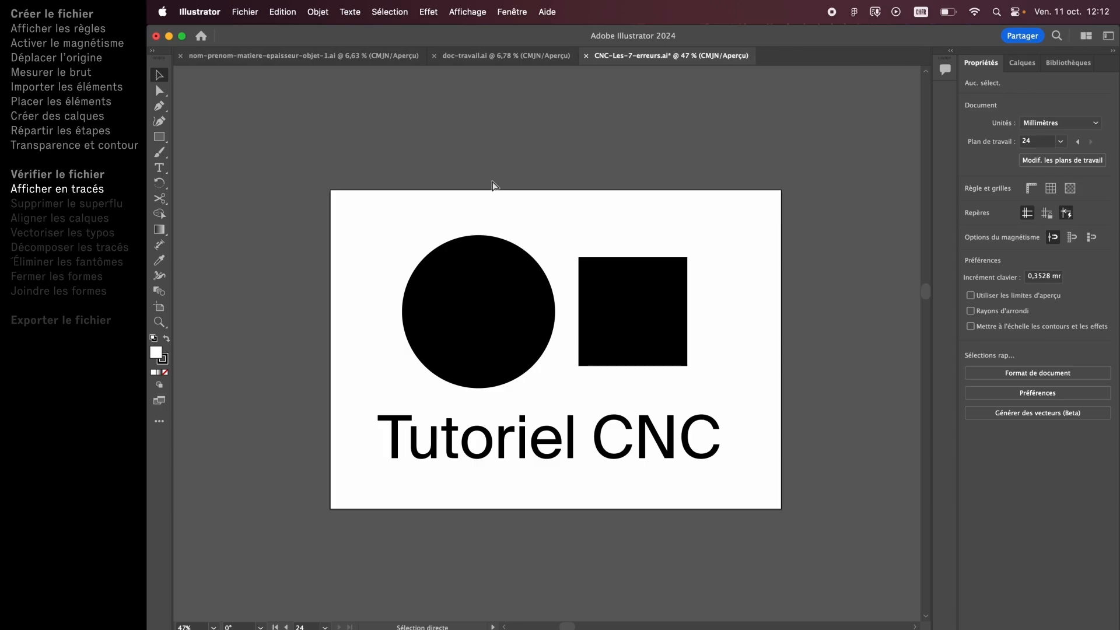
pyautogui.press('super+y')
pyautogui.press('super+y')
pyautogui.press('super+y')
pyautogui.press('super+y')
pyautogui.press('super+y')
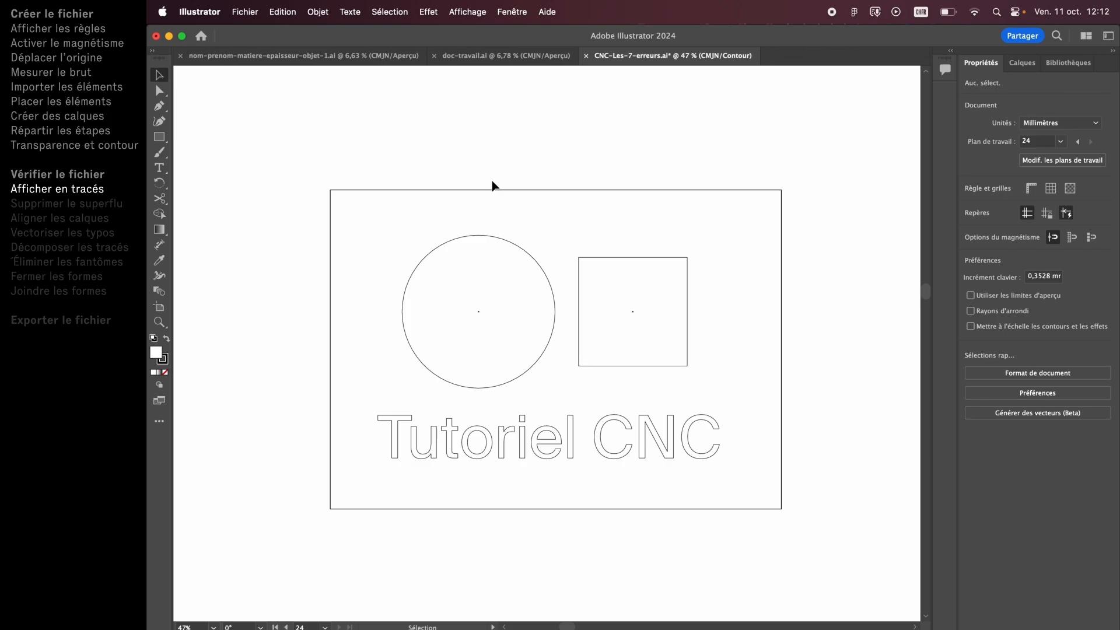